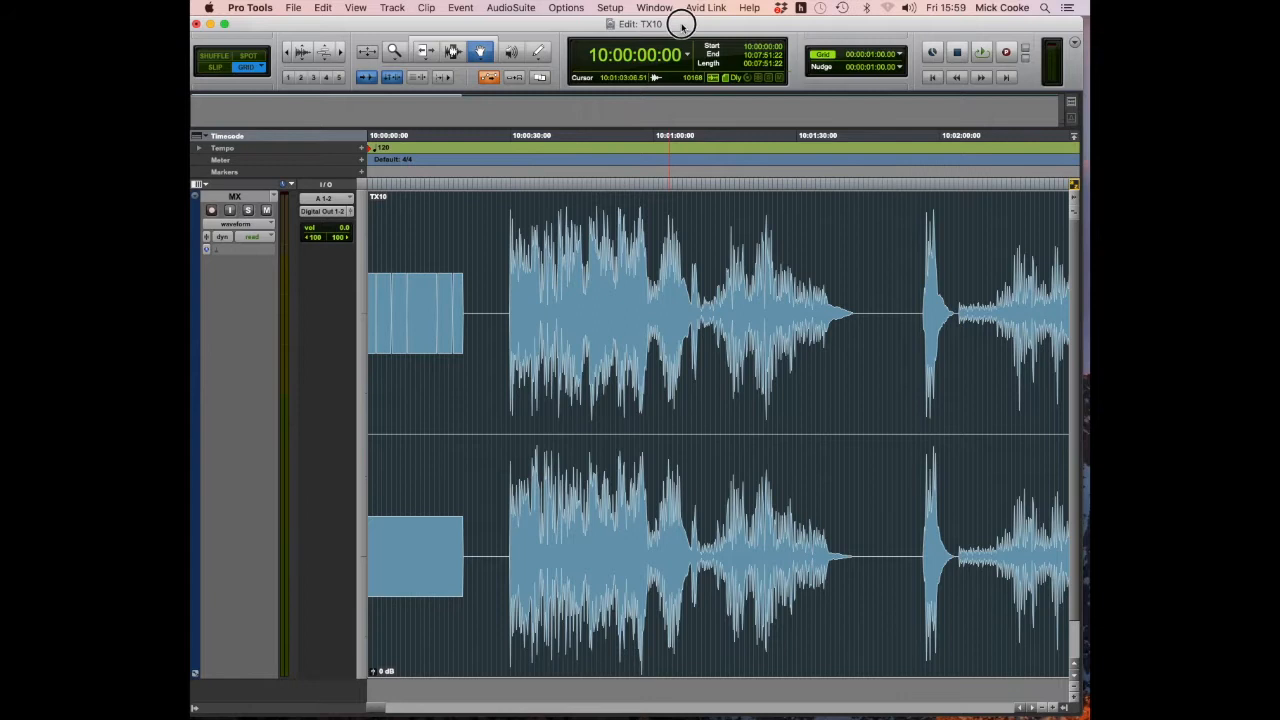
# Split the TX10 clip on the MX track at 10:00:30:00, where the music starts after the tone and silence.
pyautogui.click(453, 53)
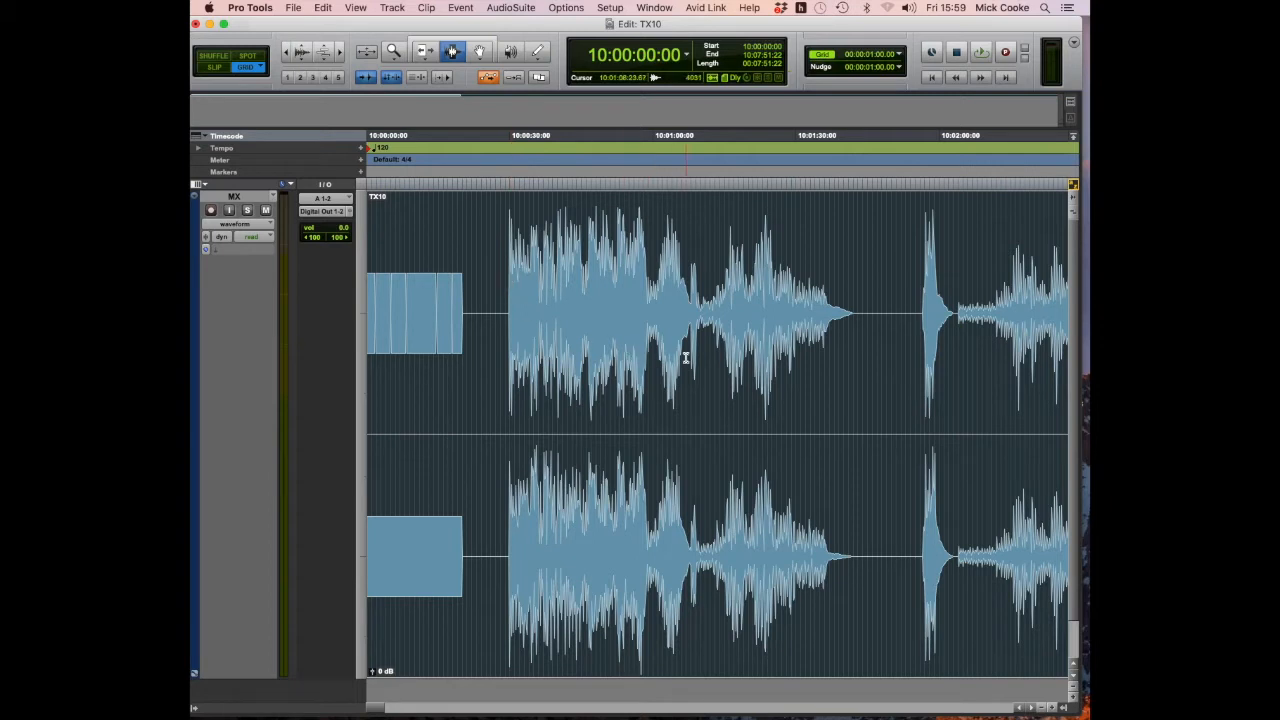
pyautogui.press('space')
pyautogui.press('space')
pyautogui.click(511, 255)
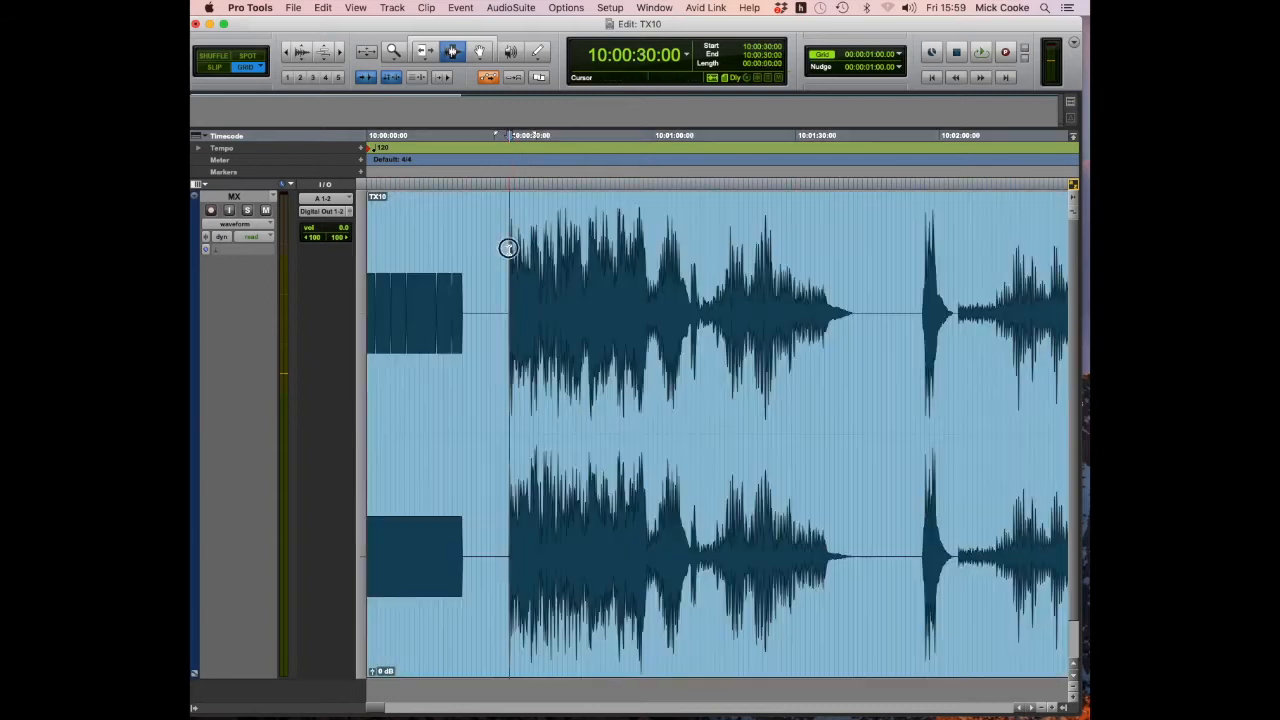
pyautogui.press('r')
pyautogui.press('r')
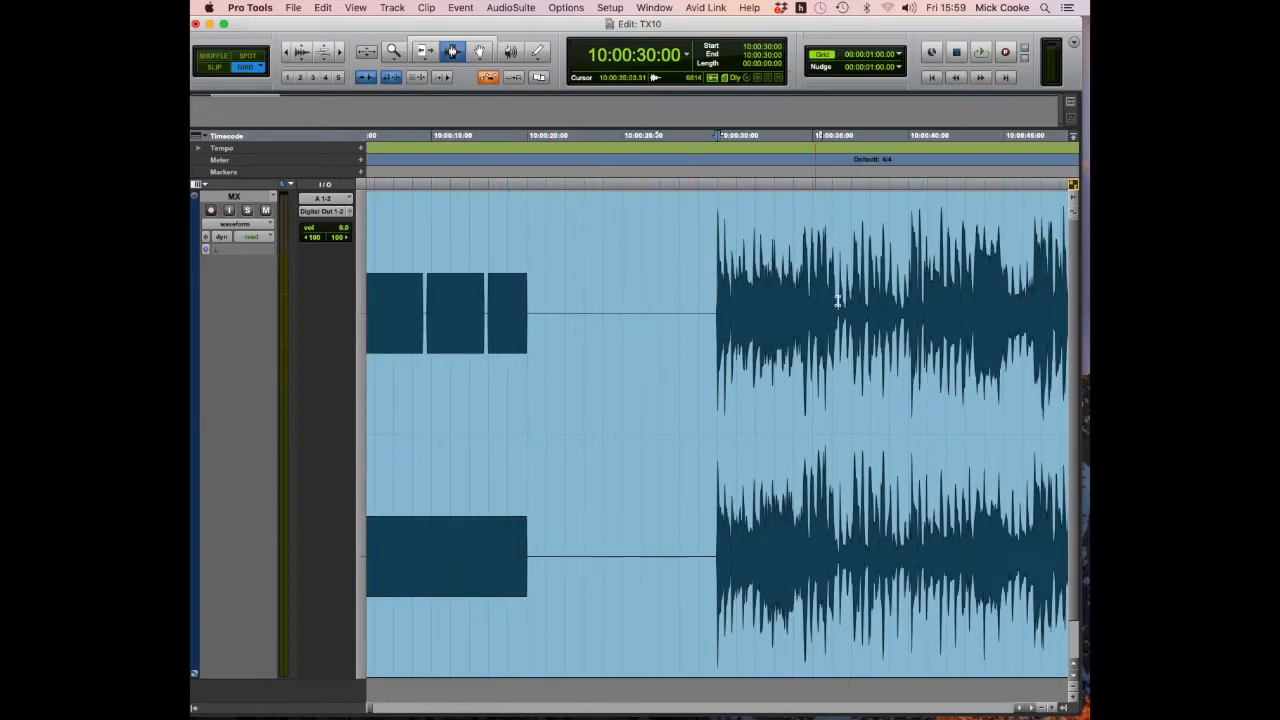
pyautogui.press('super+e')
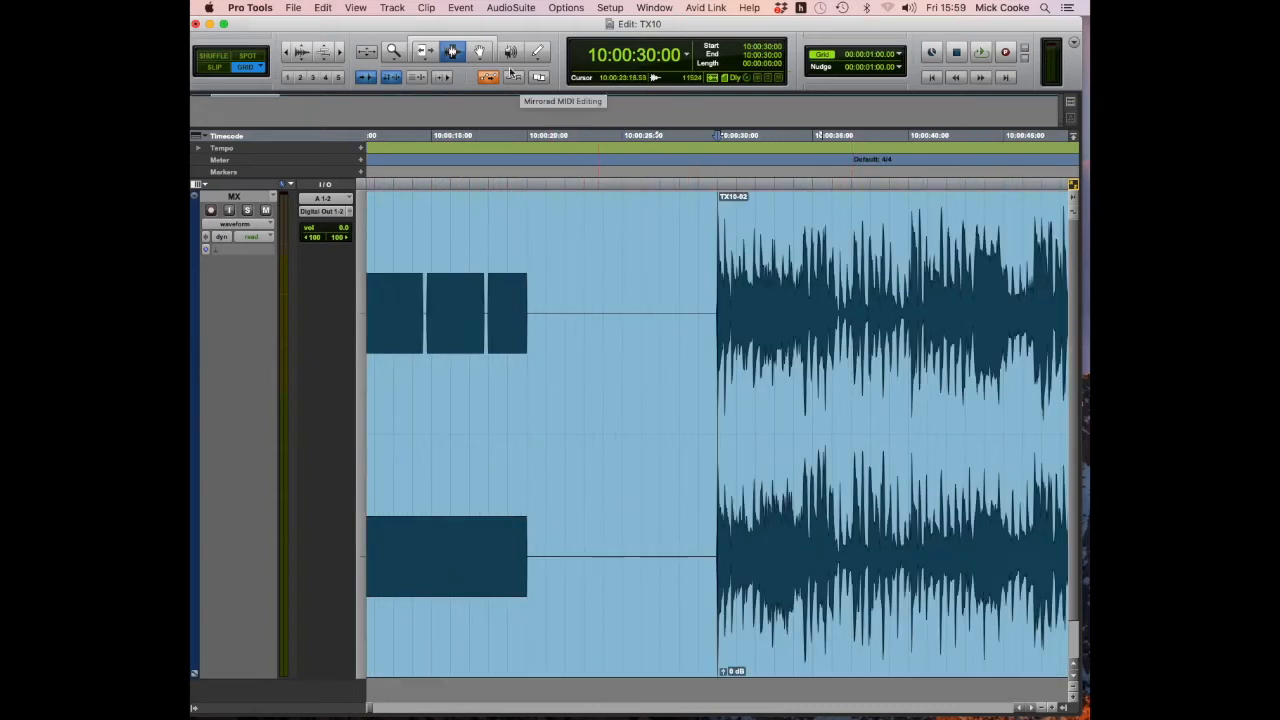
# Delete the tone and silence section before the split at 10:00:30:00.
pyautogui.click(479, 51)
pyautogui.click(562, 361)
pyautogui.press('Delete')
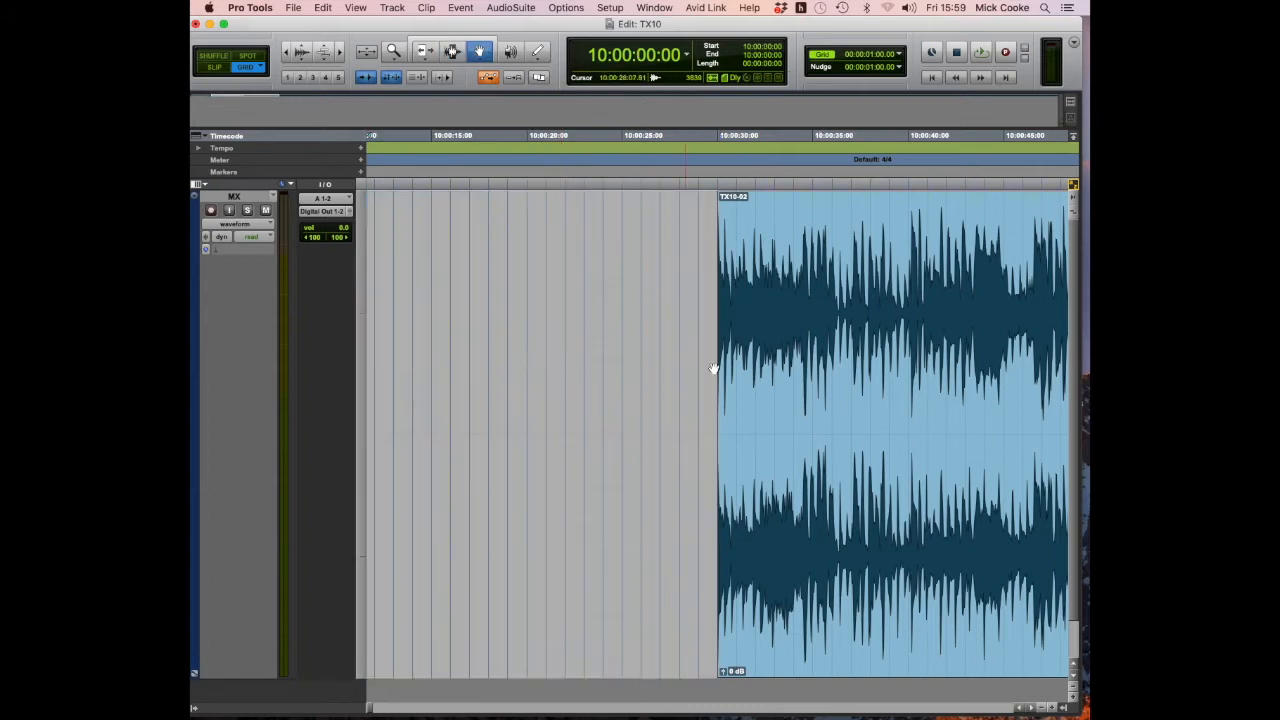
# Move the remaining music clip to 10:00:00:00 and rename it TX10 Episode Cue.
pyautogui.moveTo(771, 351); pyautogui.dragTo(209, 334)
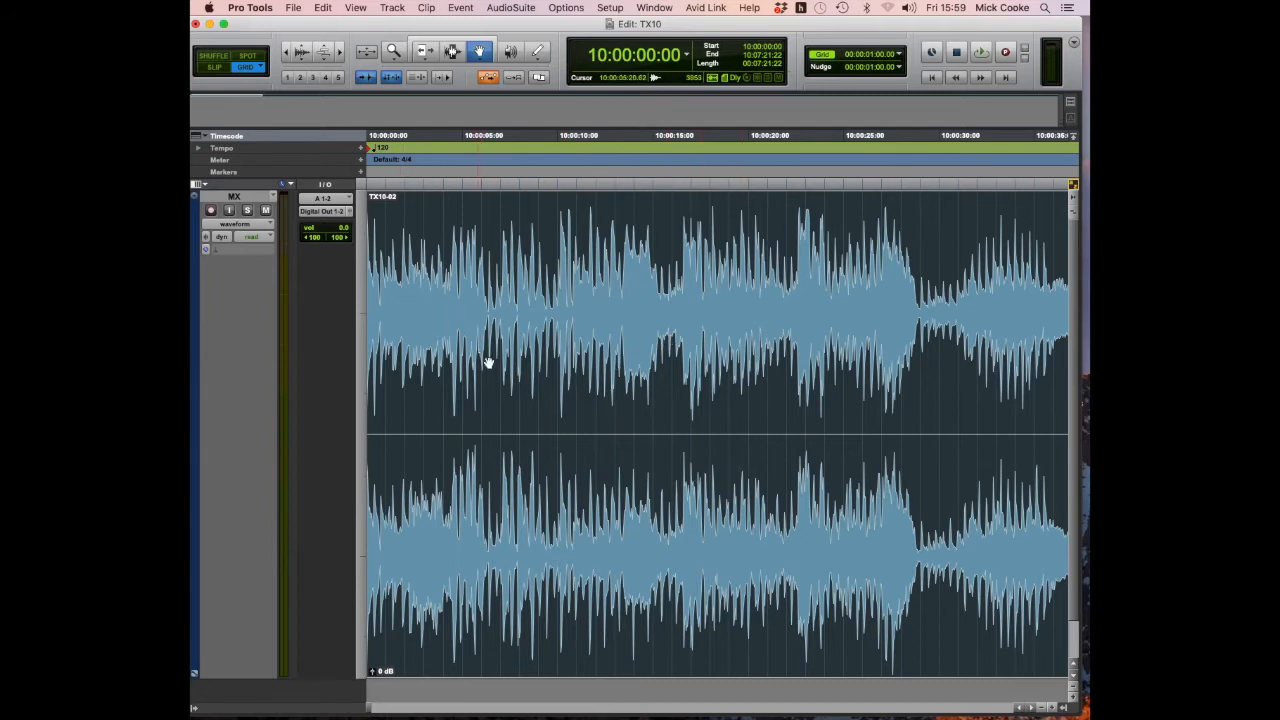
pyautogui.doubleClick(480, 297)
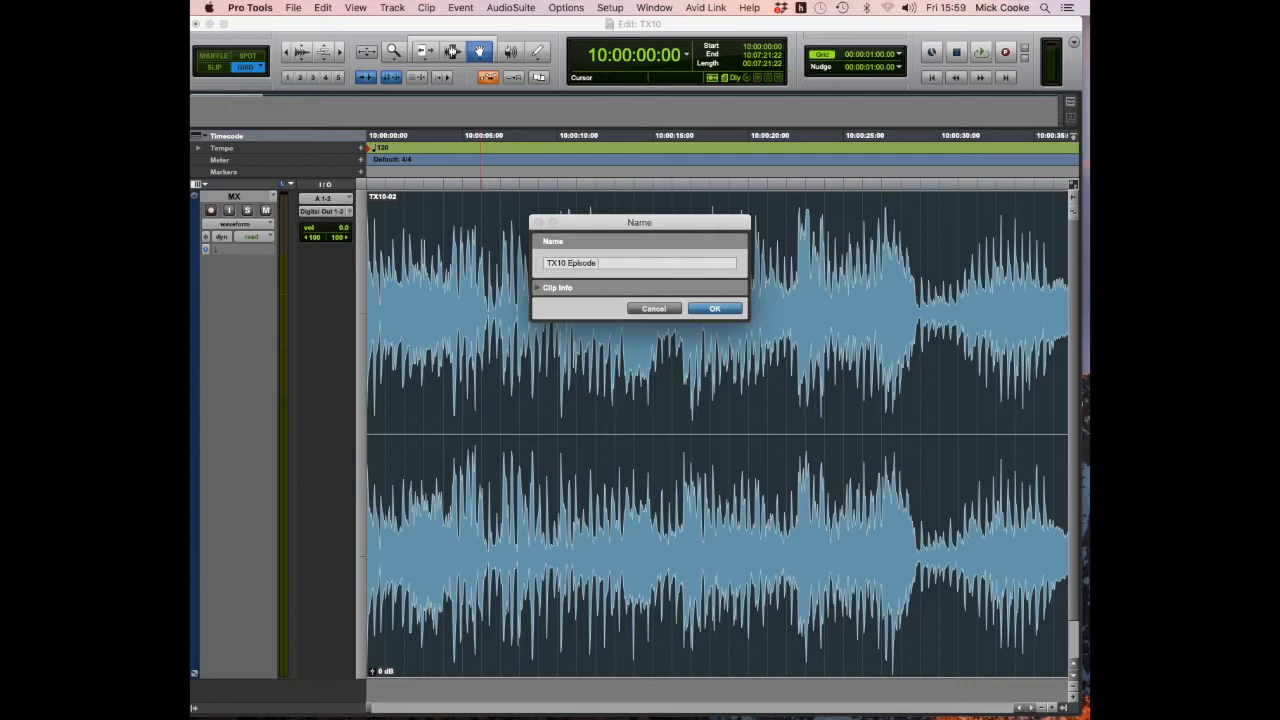
pyautogui.press('Return')
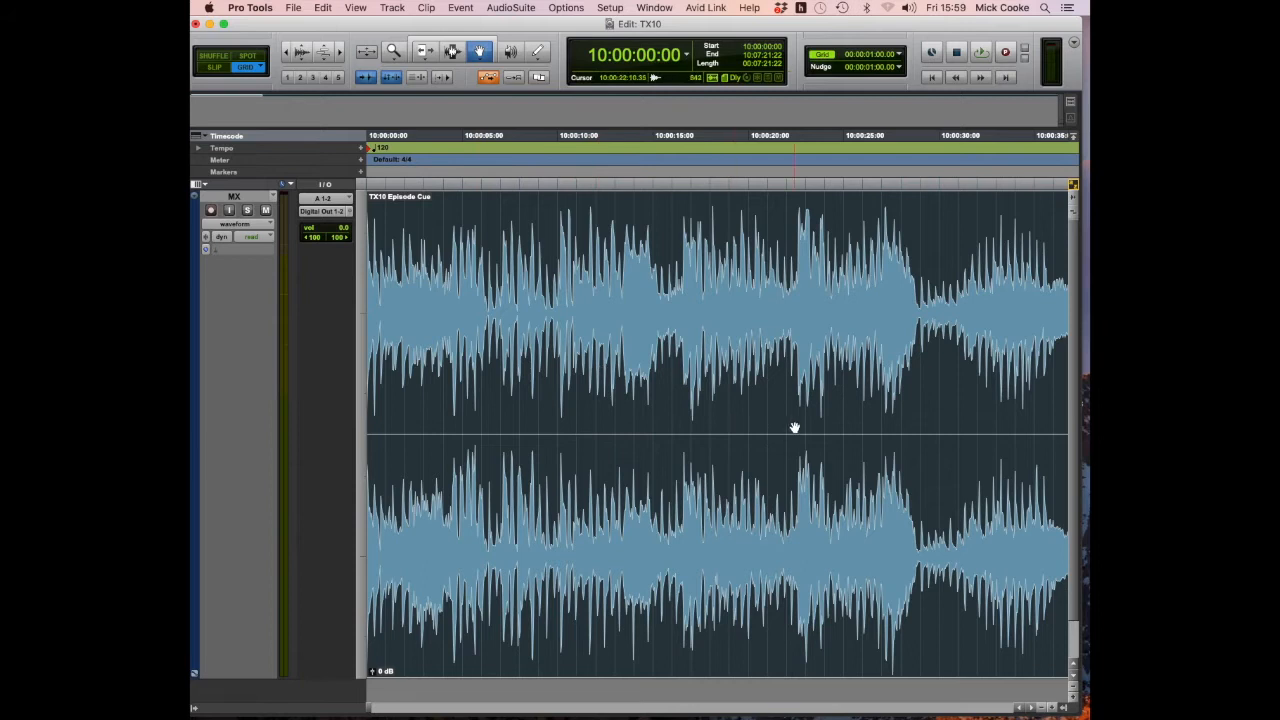
# Strip the silence from the TX10 Episode Cue clip with a -65 dB threshold and a 500 msec minimum strip duration.
pyautogui.press('r')
pyautogui.press('r')
pyautogui.press('r')
pyautogui.press('t')
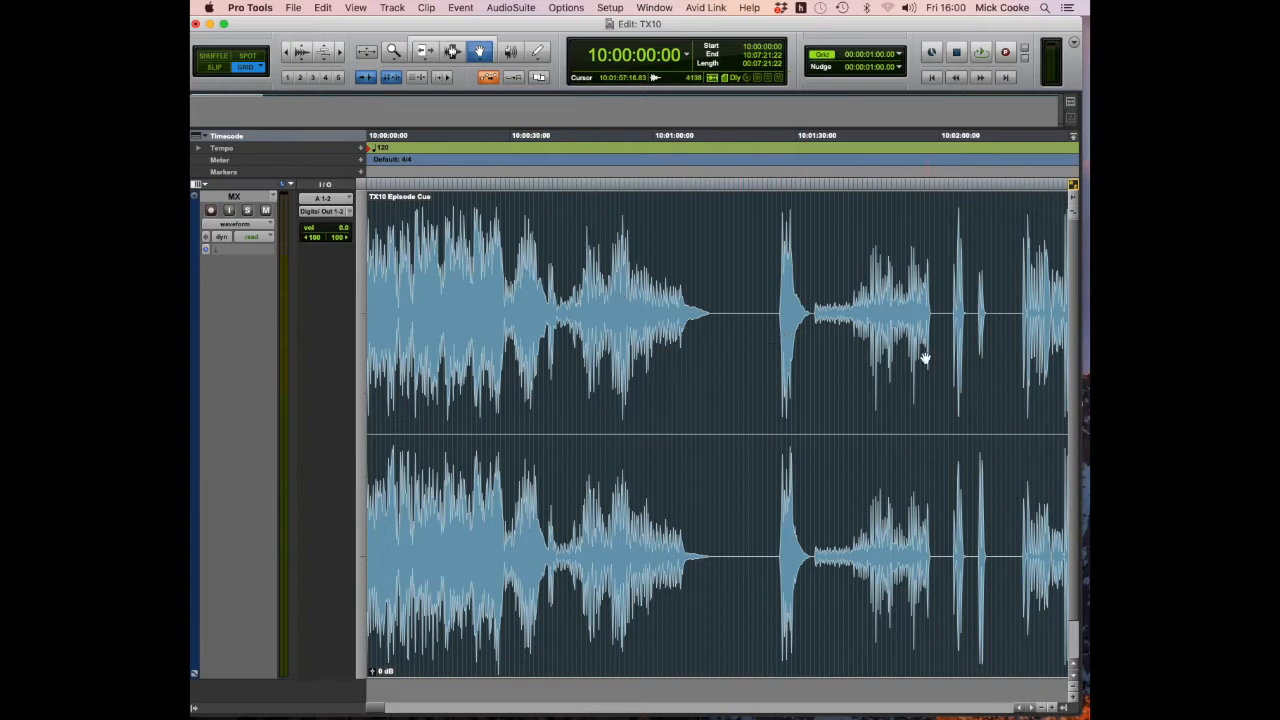
pyautogui.click(323, 8)
pyautogui.click(379, 423)
pyautogui.moveTo(820, 85); pyautogui.dragTo(686, 71)
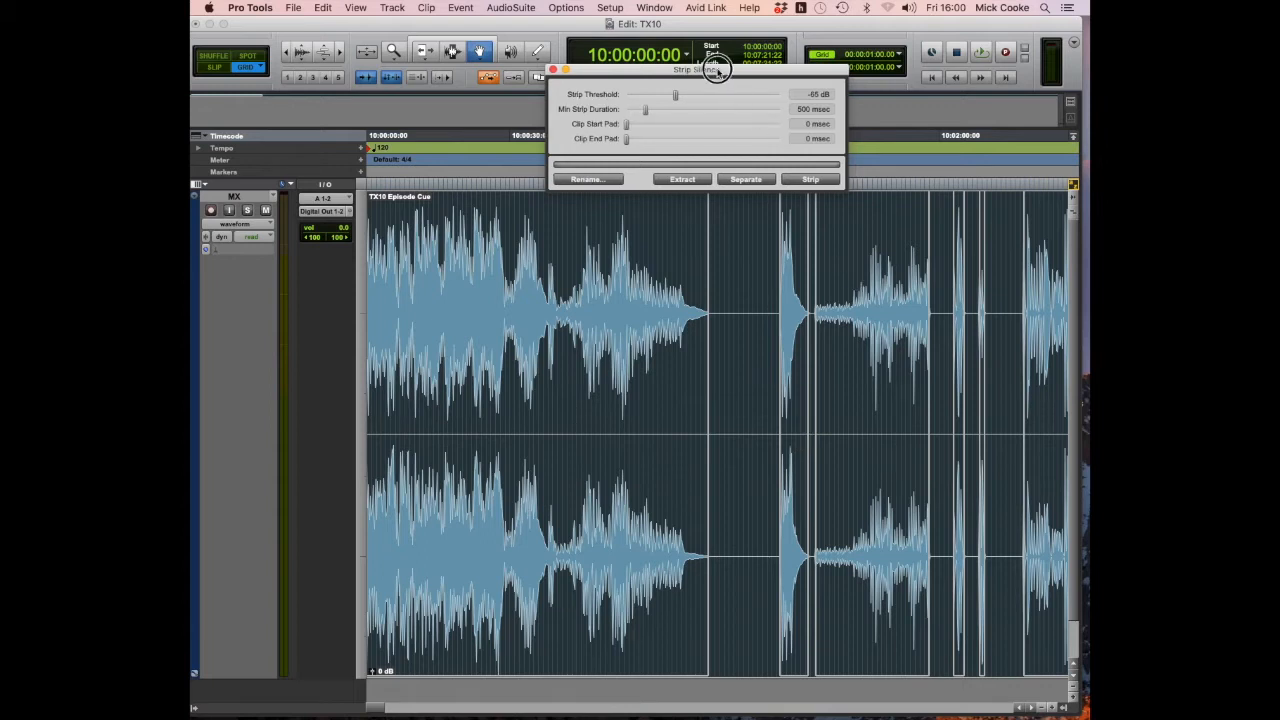
pyautogui.moveTo(712, 68); pyautogui.dragTo(684, 60)
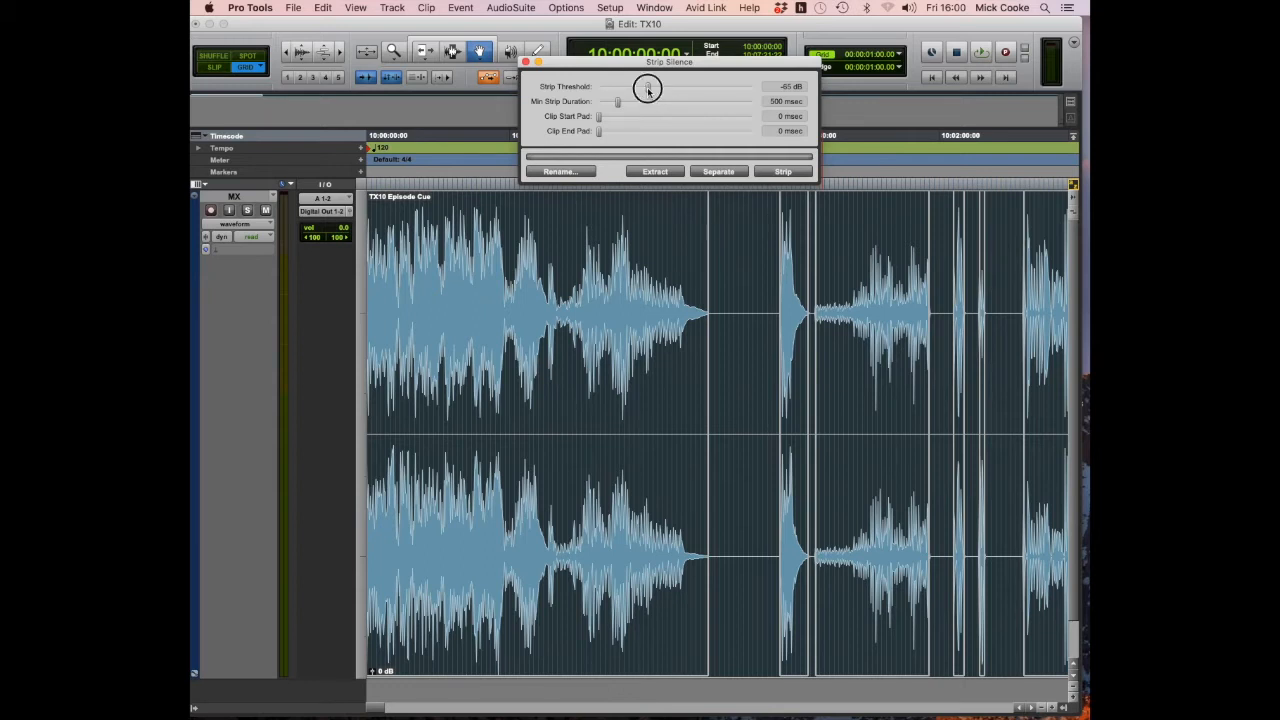
pyautogui.moveTo(647, 90)
pyautogui.mouseDown()
pyautogui.moveTo(676, 90)
pyautogui.moveTo(608, 87)
pyautogui.moveTo(648, 88)
pyautogui.mouseUp()
pyautogui.click(783, 172)
pyautogui.click(525, 62)
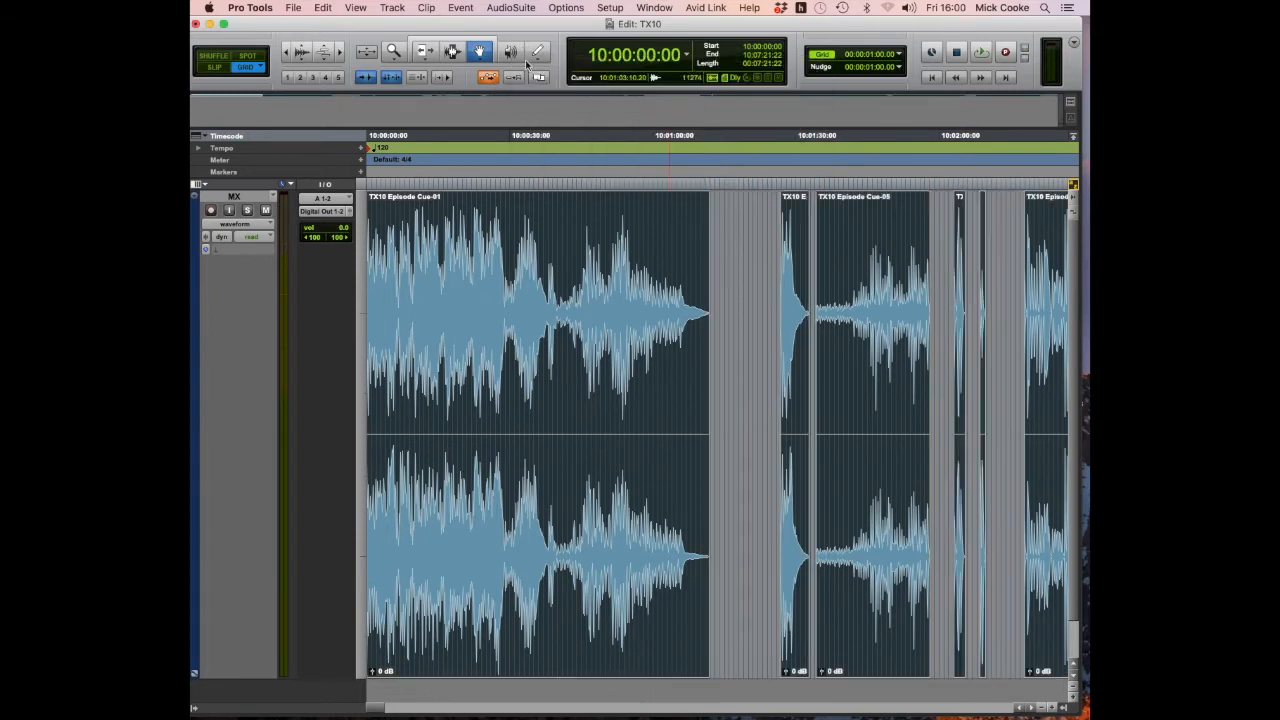
# Look over the stripped clips along the timeline and check the available grid value options.
pyautogui.hscroll(10, 723, 338)
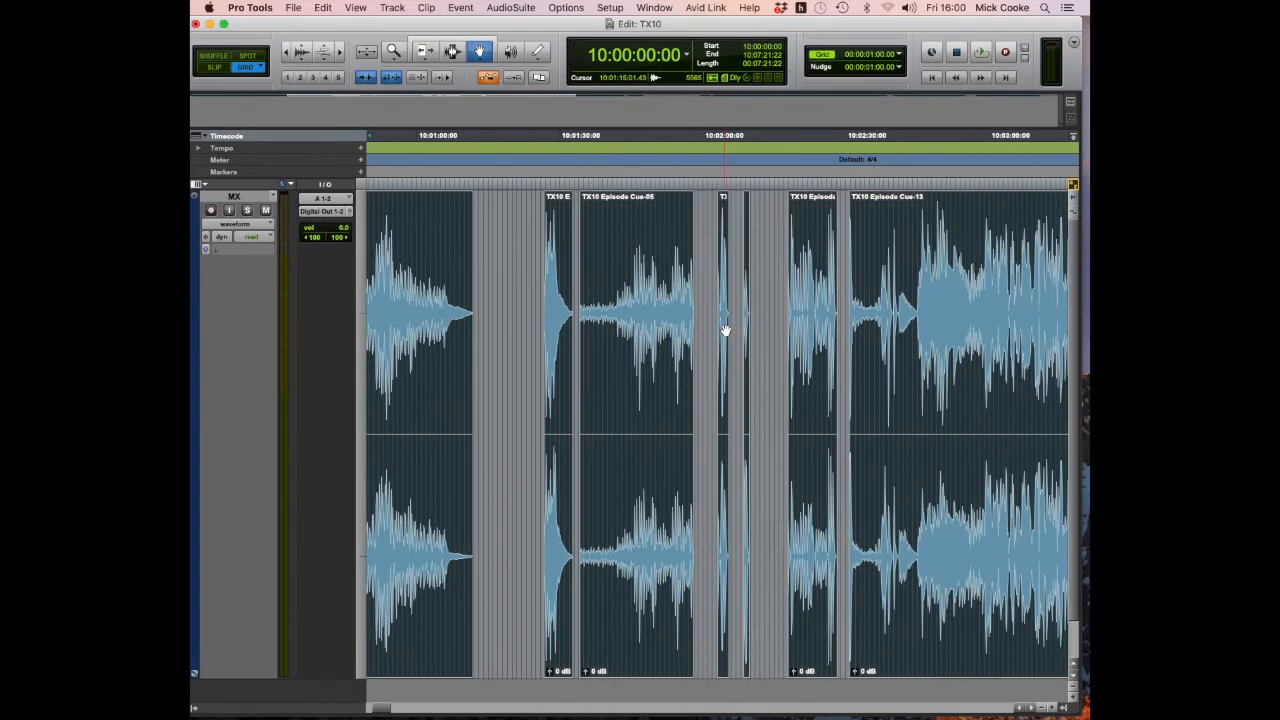
pyautogui.hscroll(15, 725, 330)
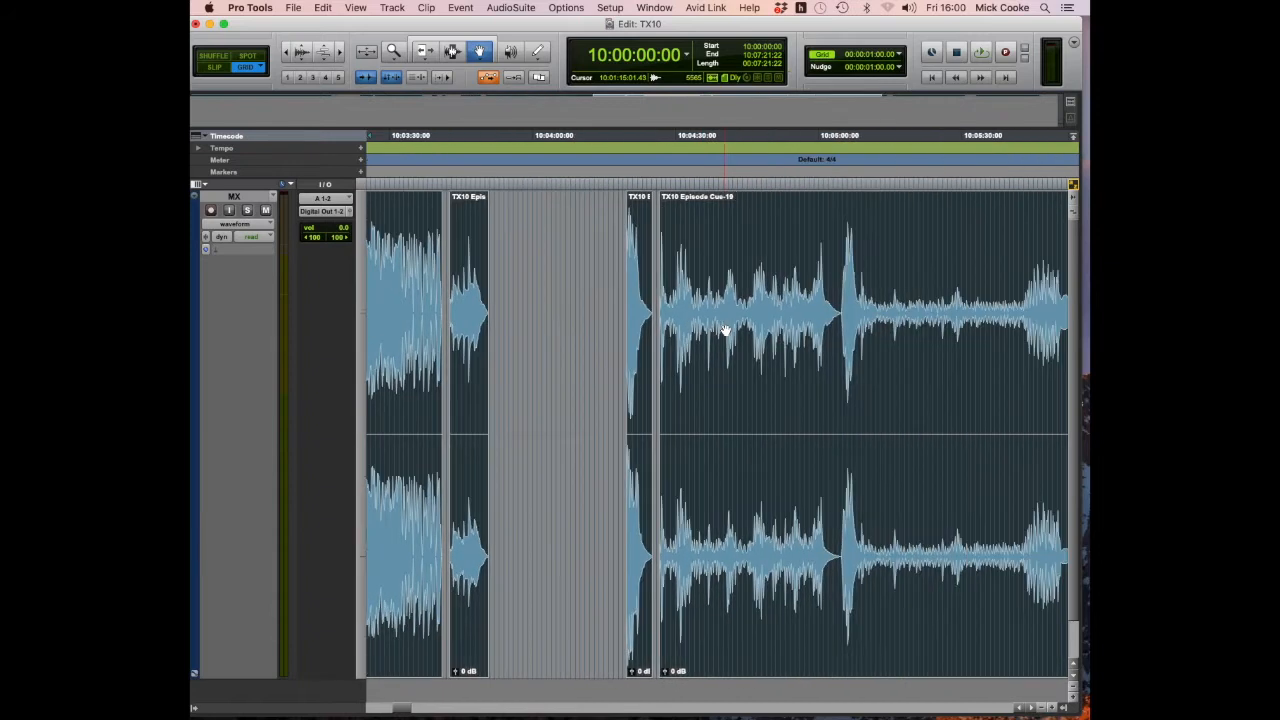
pyautogui.hscroll(-20, 725, 330)
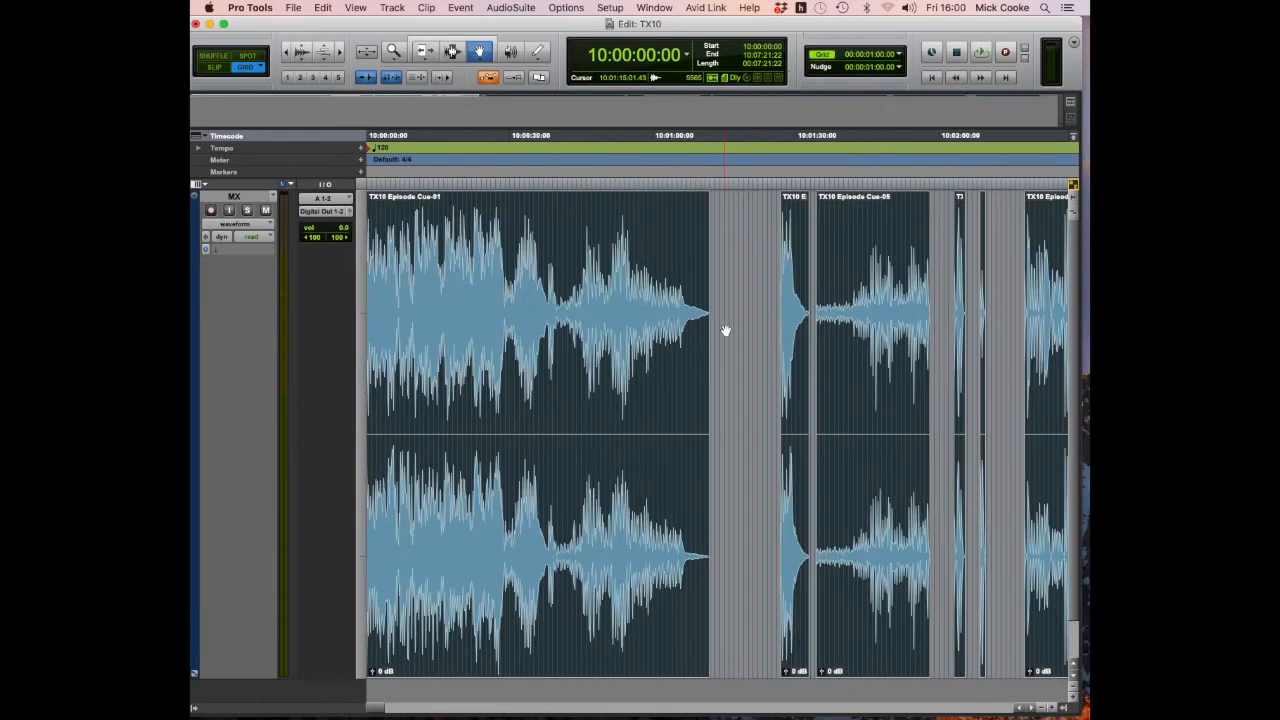
pyautogui.click(452, 50)
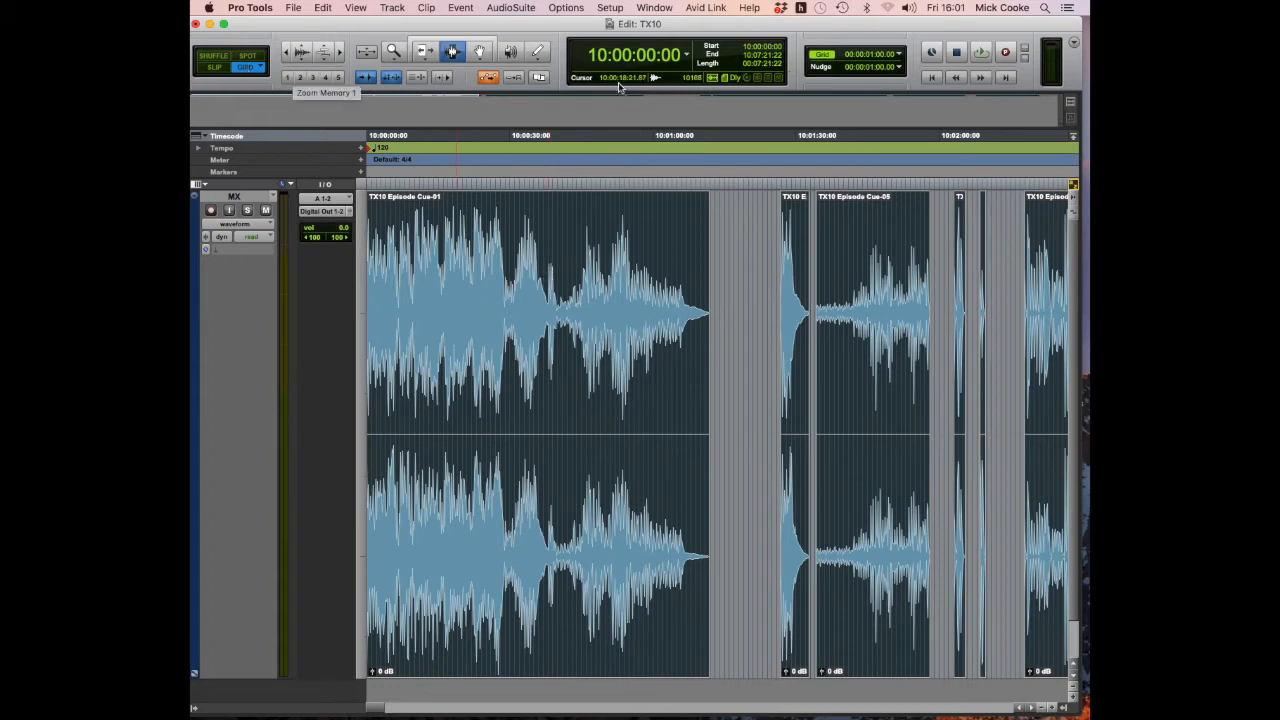
pyautogui.click(901, 55)
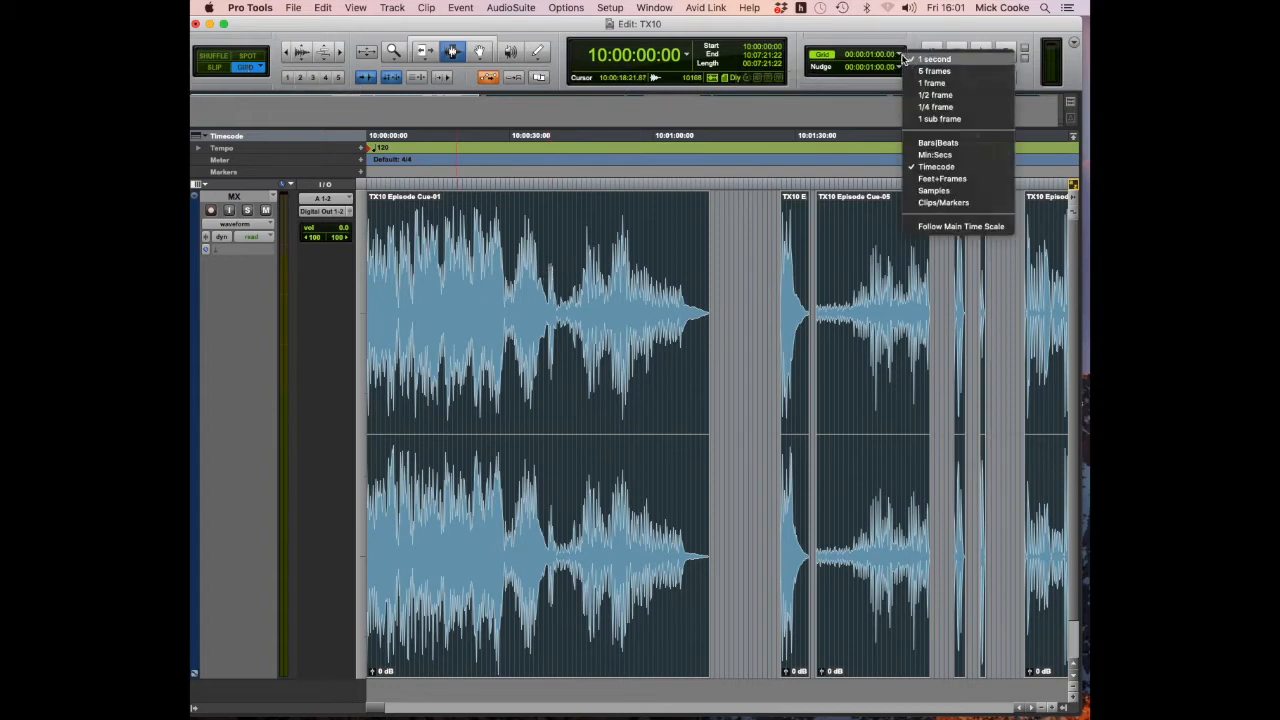
pyautogui.click(901, 55)
pyautogui.click(687, 56)
pyautogui.click(705, 53)
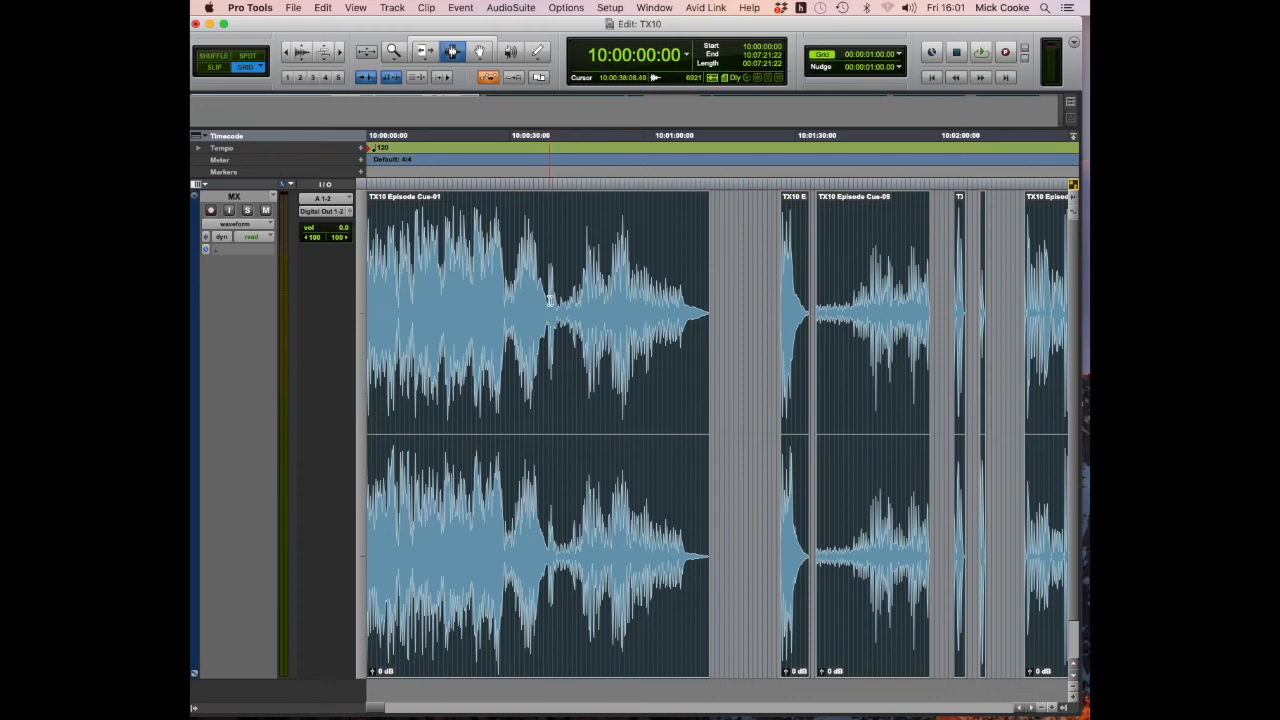
# Split the first clip at 10:00:38:00 and rename its first part TX10 Opening Theme.
pyautogui.click(550, 298)
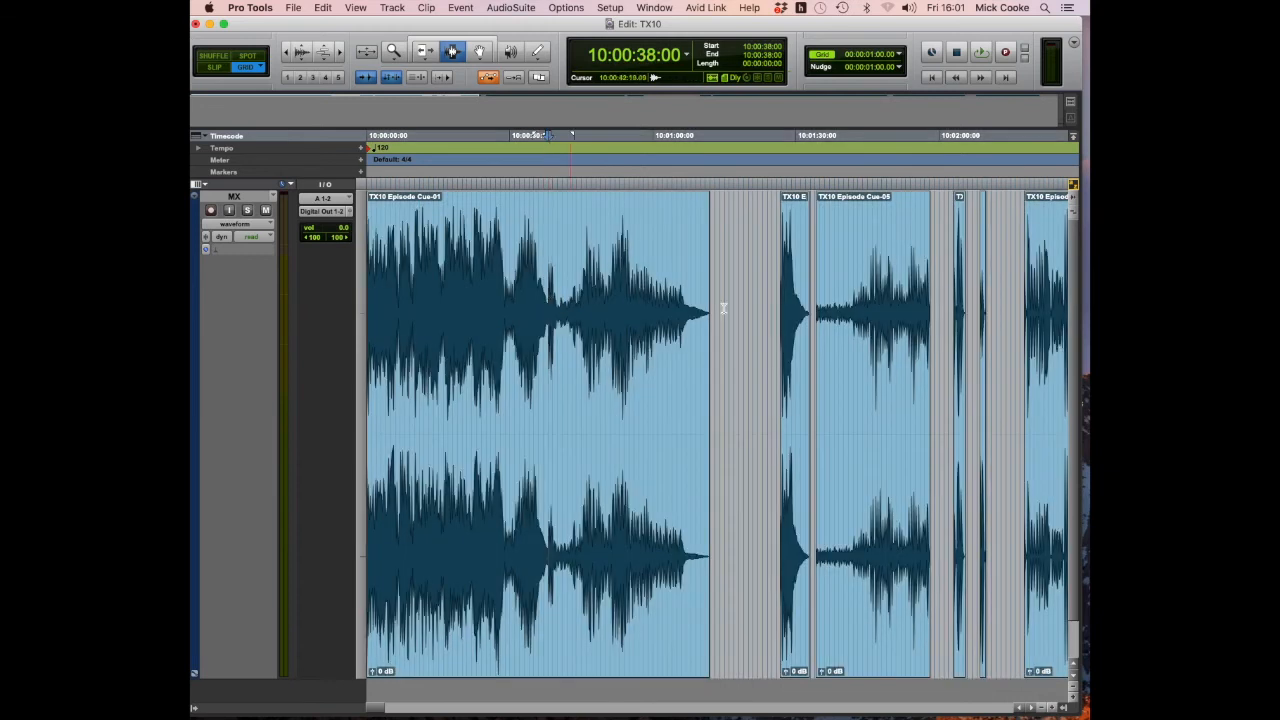
pyautogui.press('super+e')
pyautogui.click(480, 51)
pyautogui.doubleClick(472, 299)
pyautogui.click(647, 260)
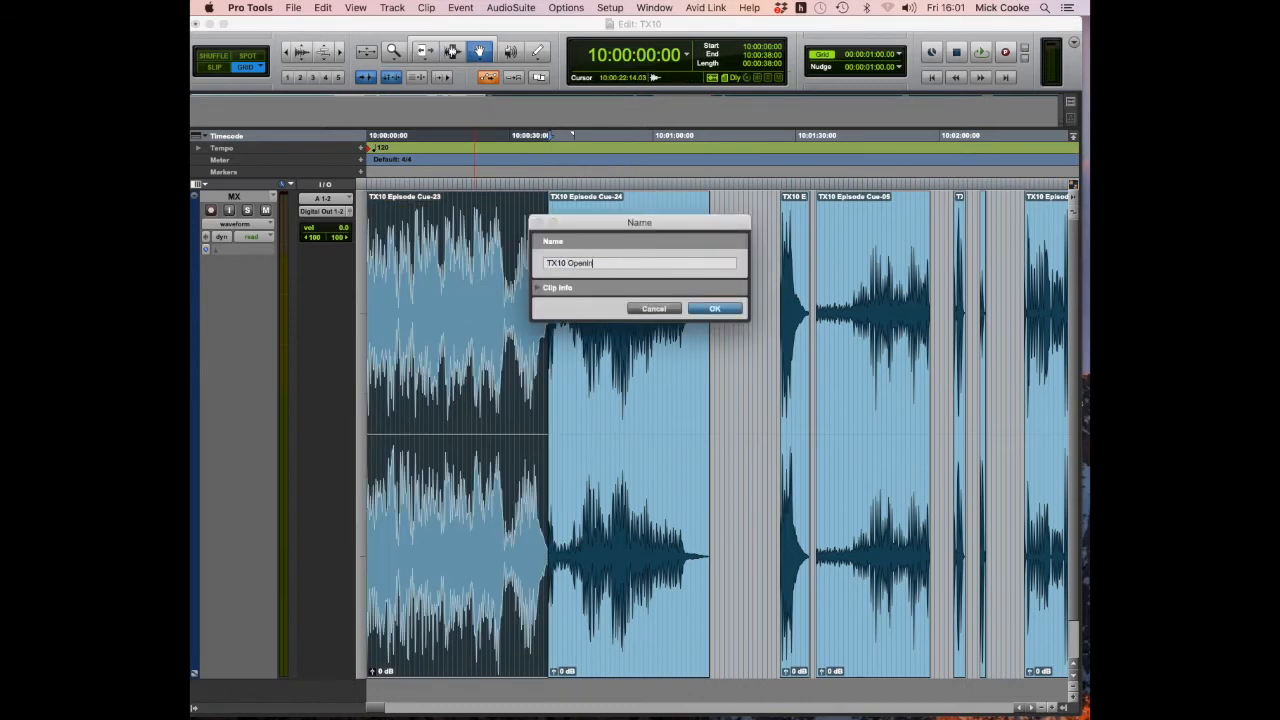
pyautogui.press('Return')
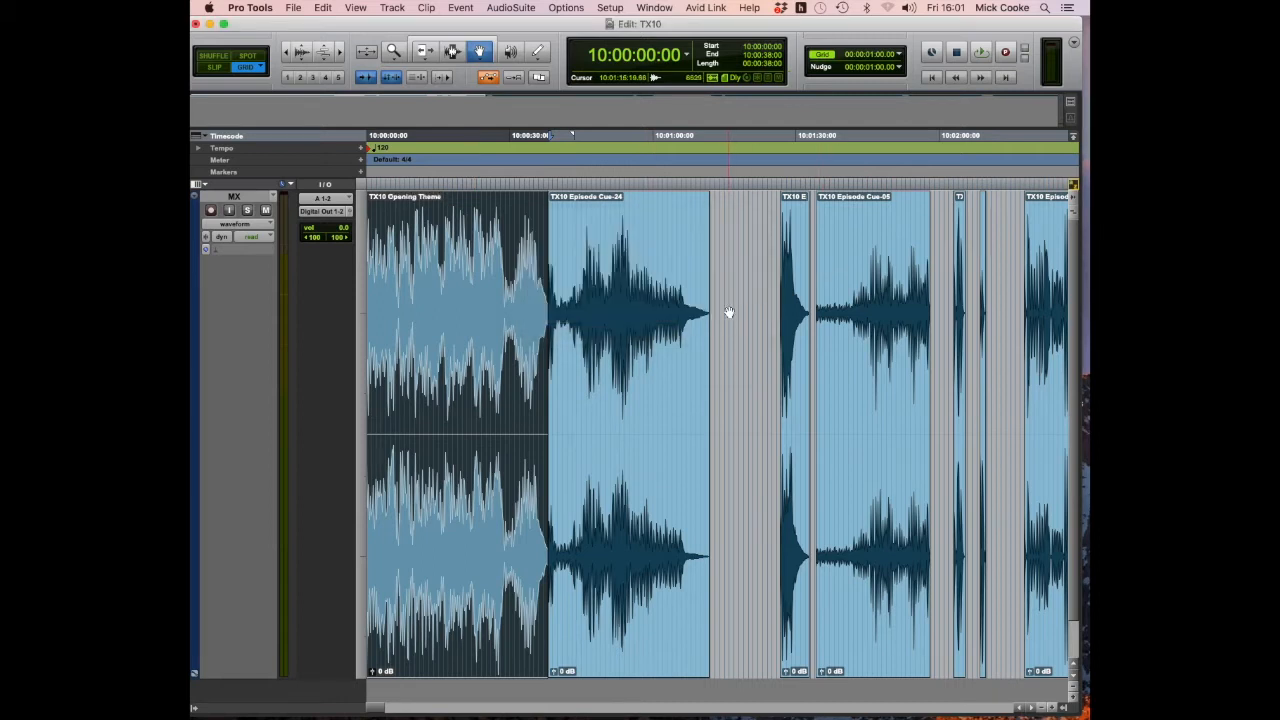
# Rename the last clip on the MX track as TX10 Closing Theme.
pyautogui.hscroll(10, 729, 305)
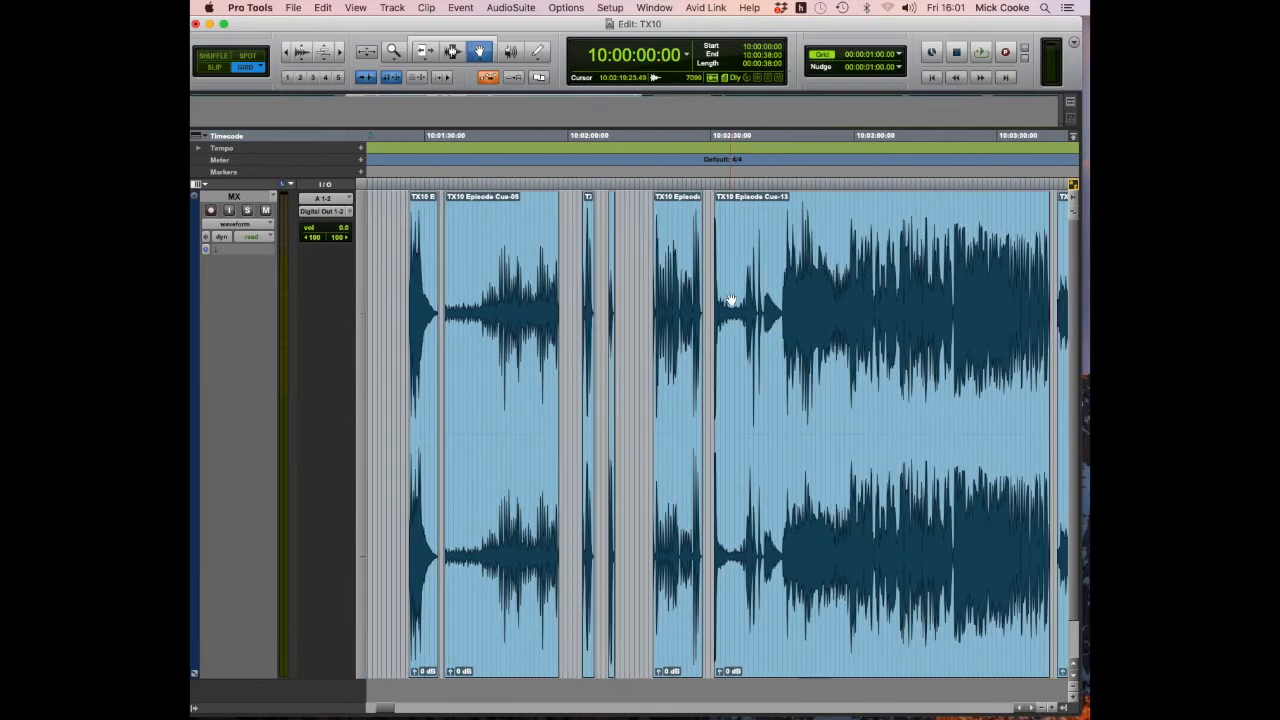
pyautogui.hscroll(10, 731, 300)
pyautogui.press('r')
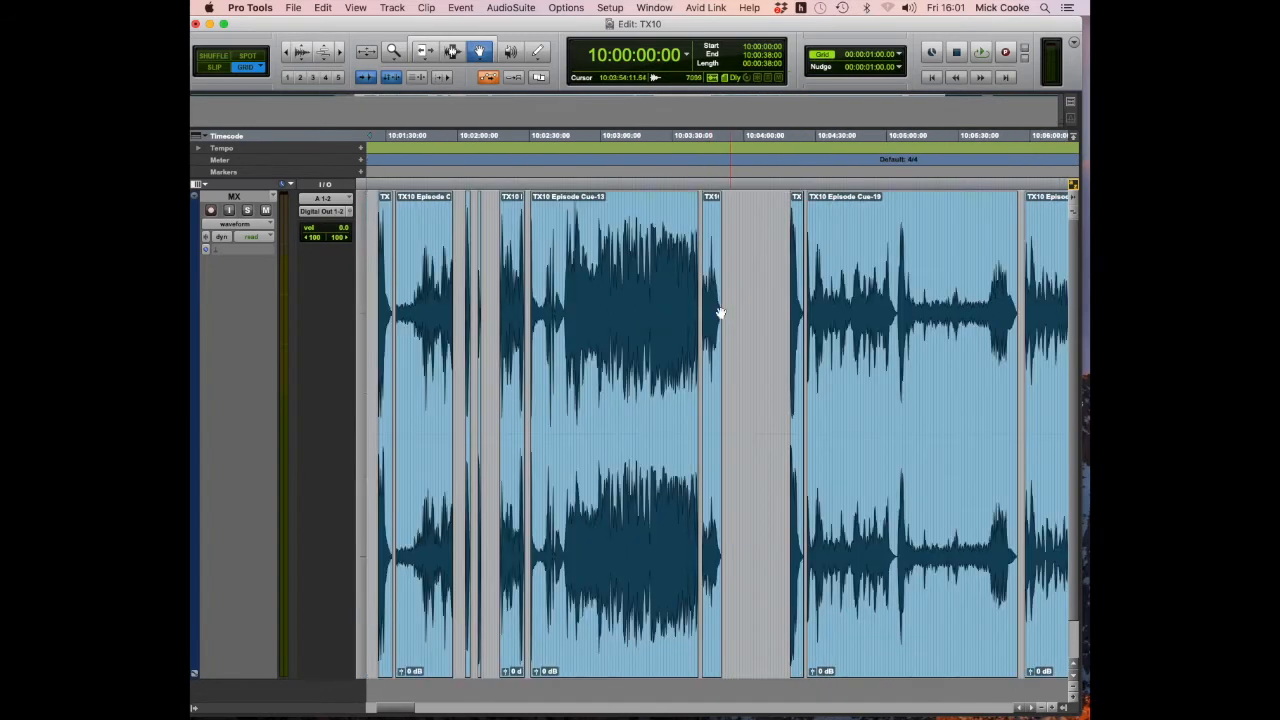
pyautogui.press('r')
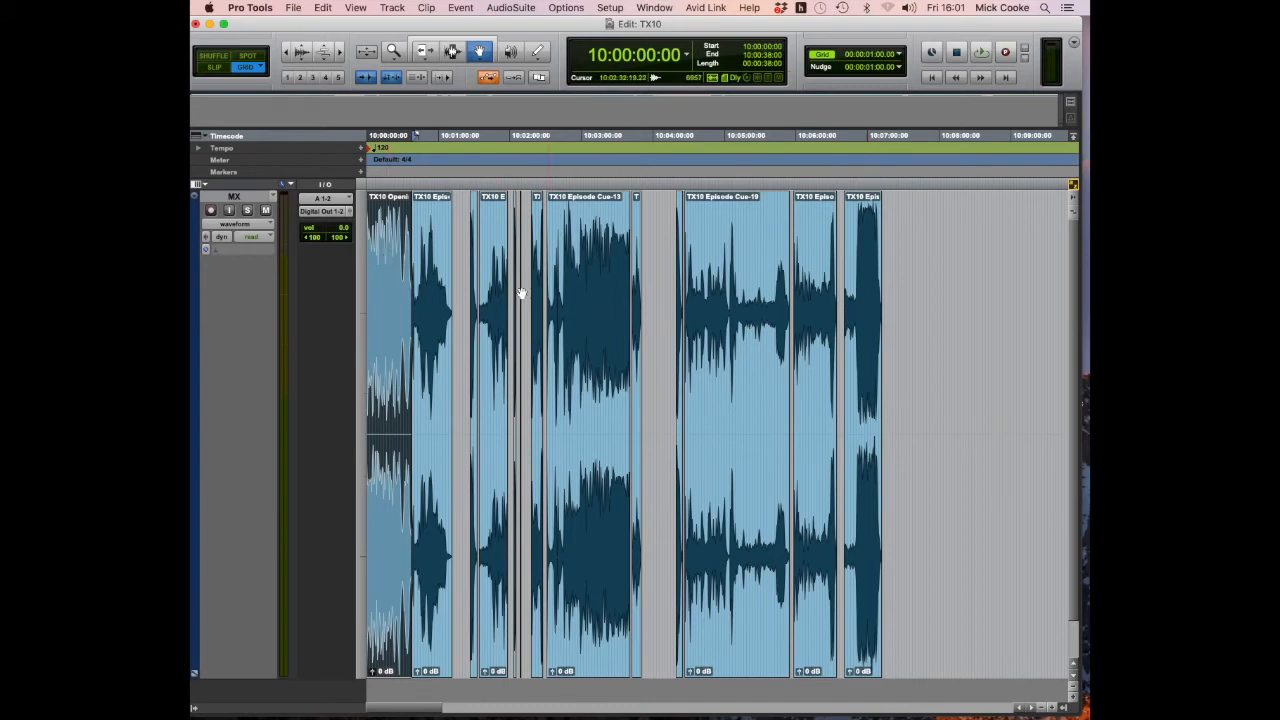
pyautogui.doubleClick(860, 285)
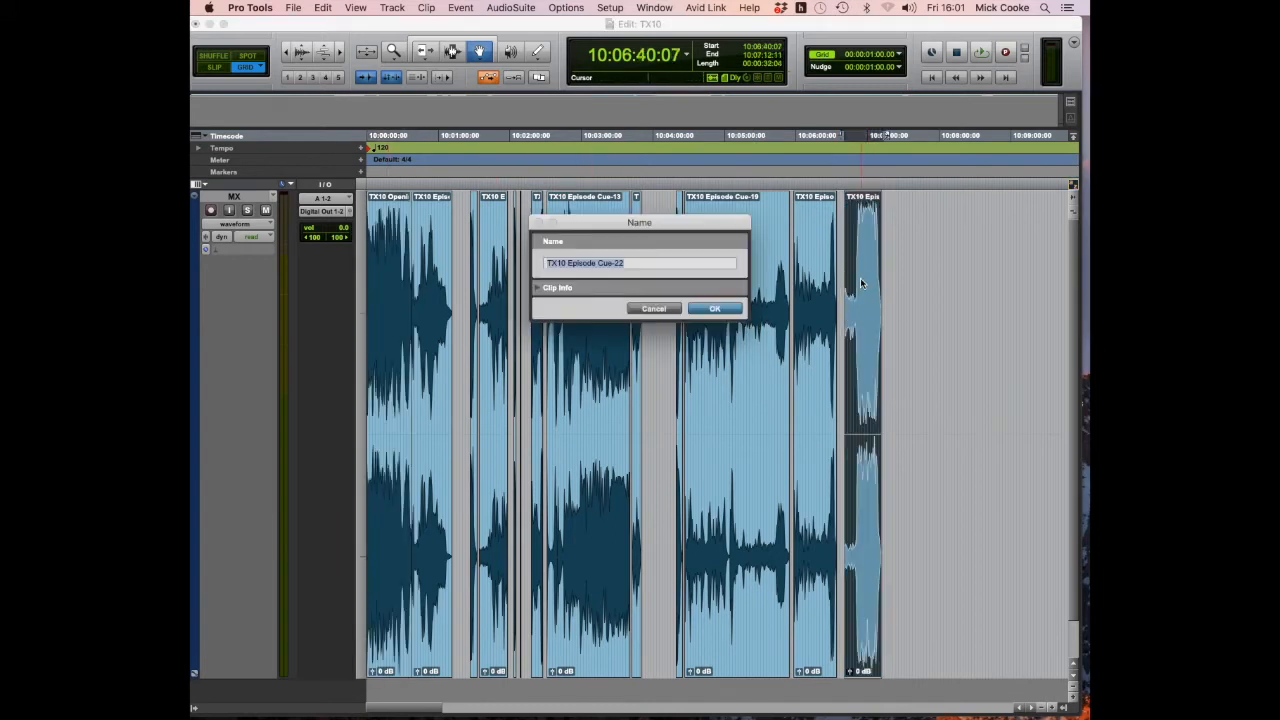
pyautogui.press('Right')
pyautogui.press('Return')
# Examine the episode cue clips for further split points, marking the dip inside TX10 Episode Cue-19 at 10:05:05:00.
pyautogui.press('super+bracketright')
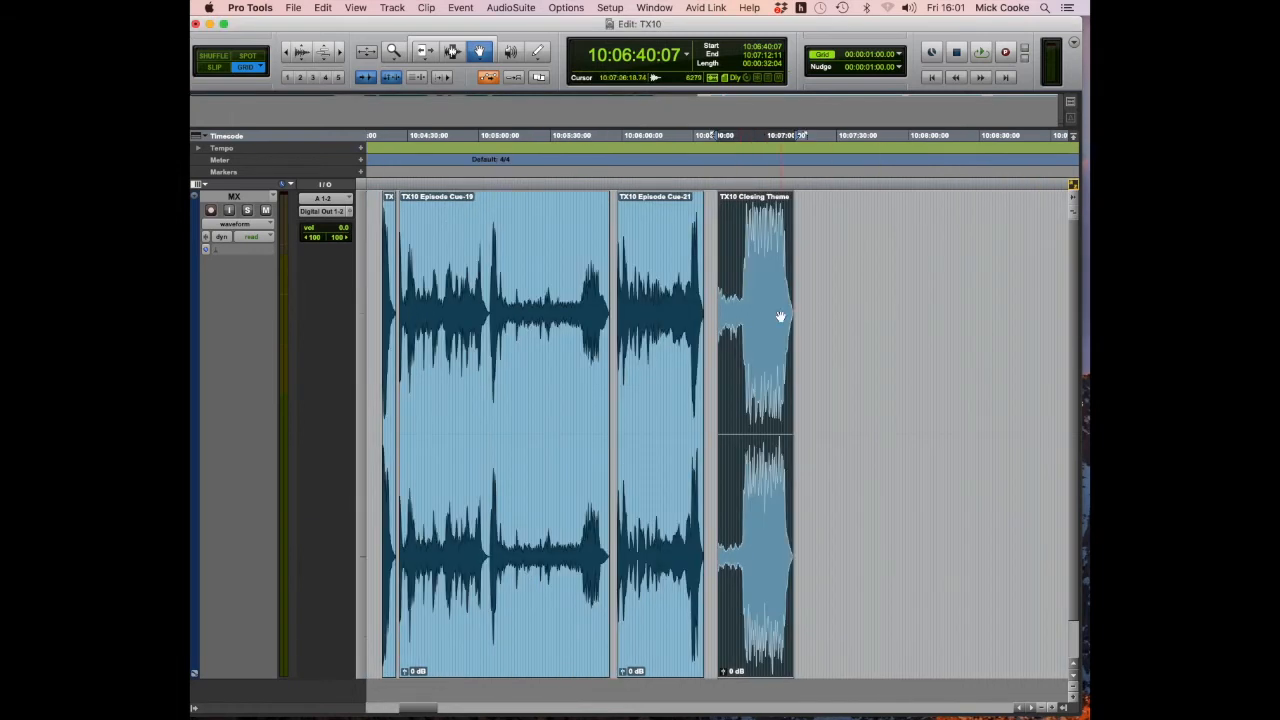
pyautogui.hscroll(-5, 778, 315)
pyautogui.click(453, 53)
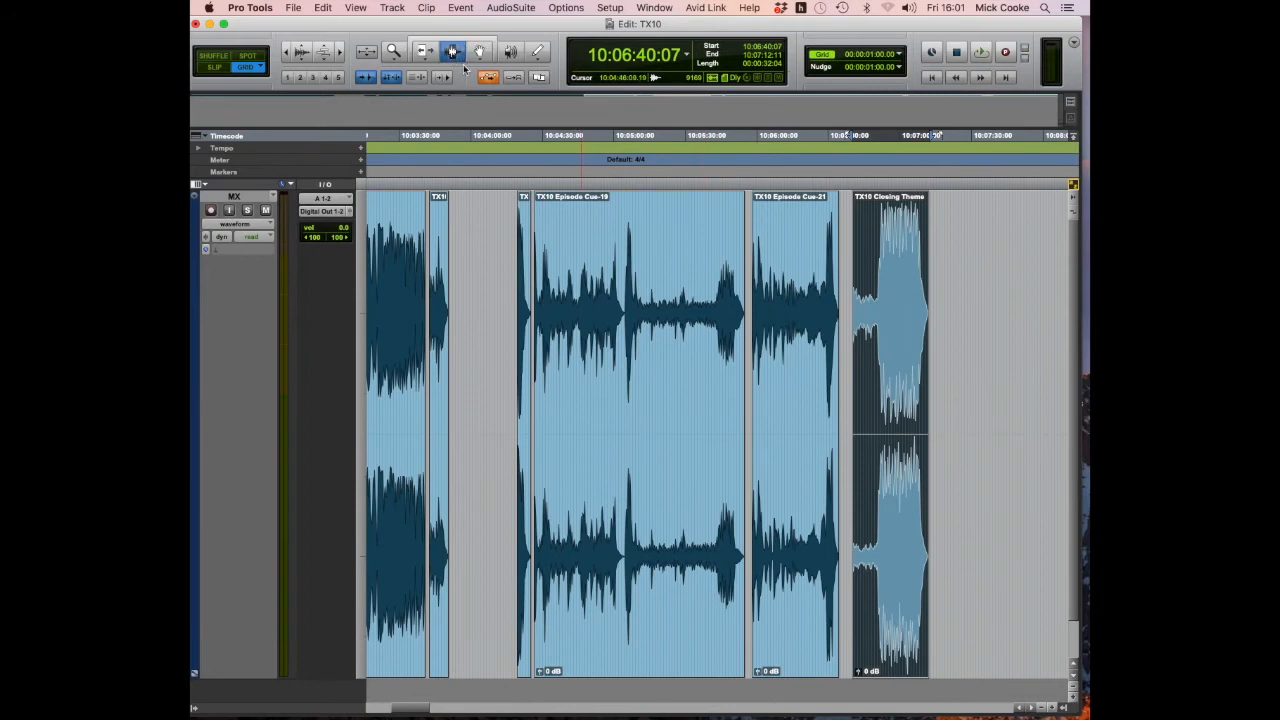
pyautogui.click(625, 282)
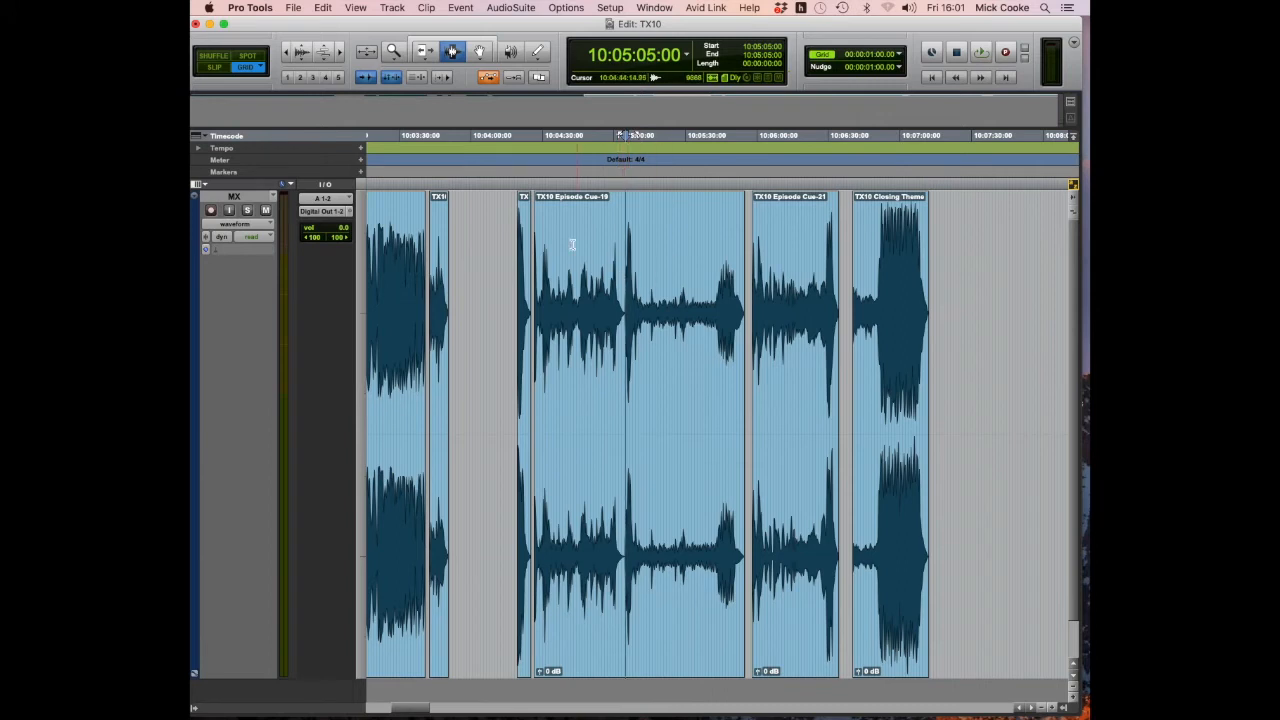
pyautogui.hscroll(-10, 657, 376)
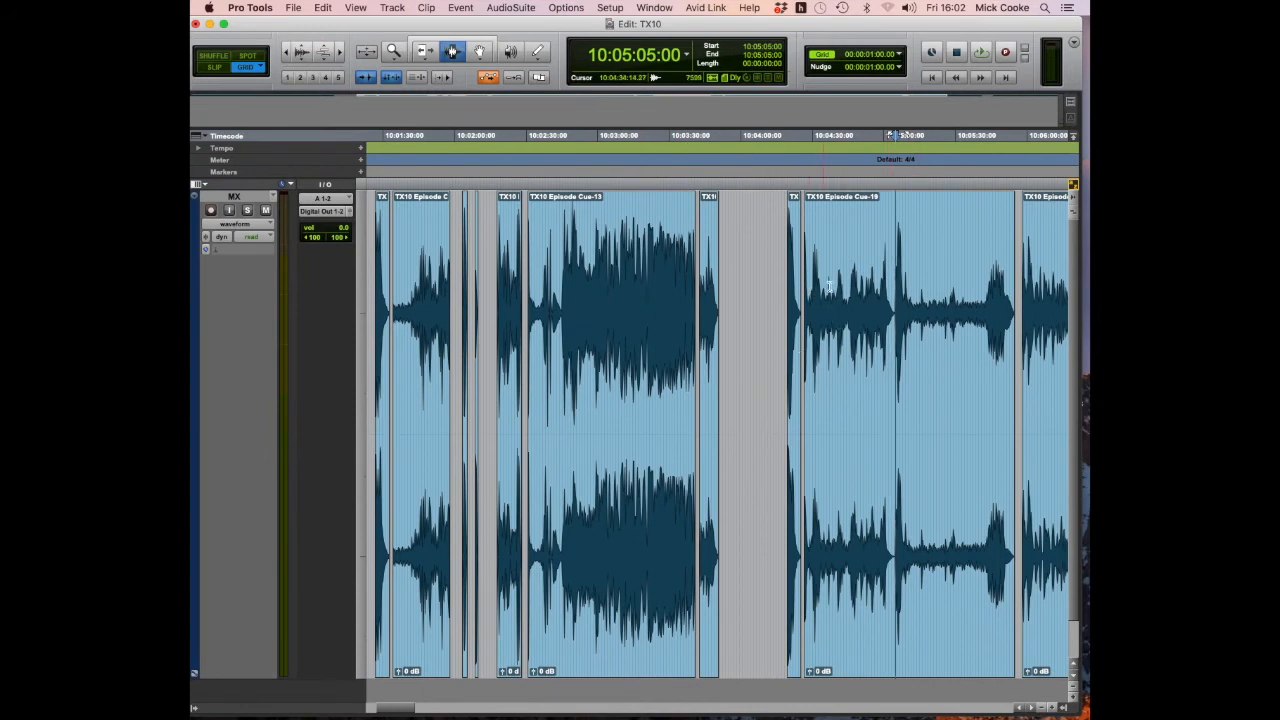
pyautogui.hscroll(5, 880, 350)
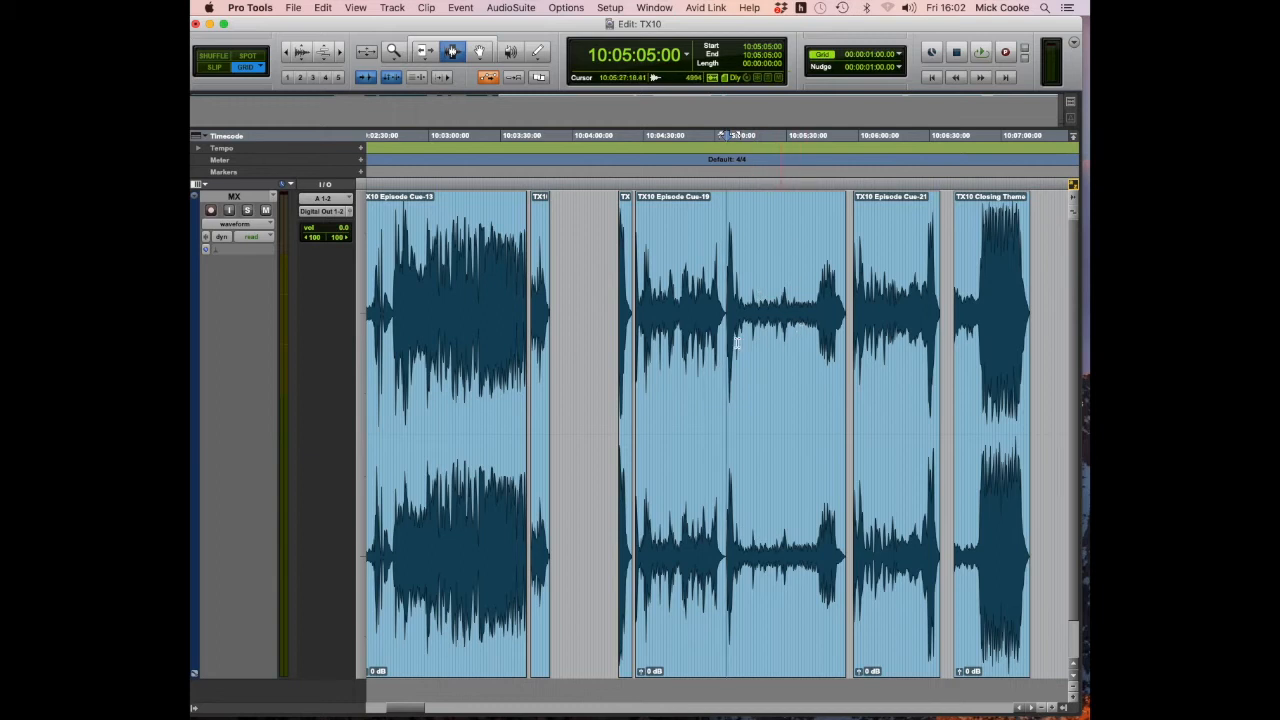
pyautogui.hscroll(-8, 708, 340)
pyautogui.hscroll(-2, 708, 340)
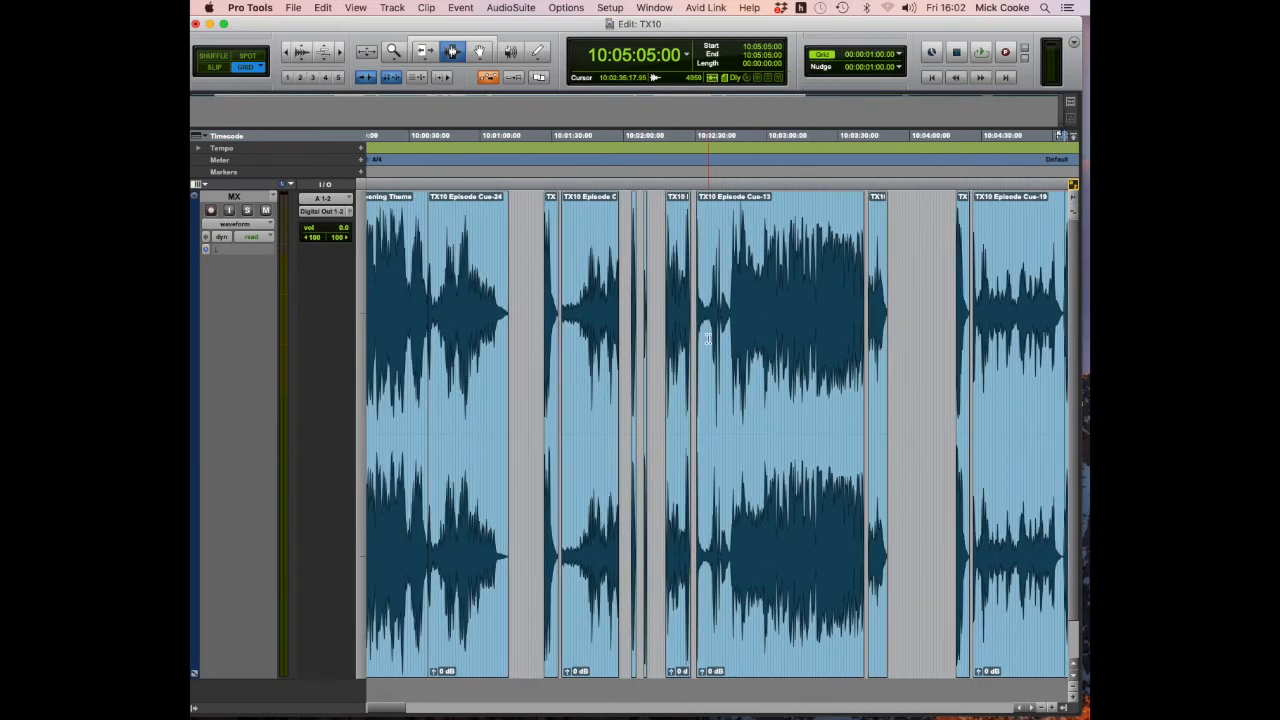
pyautogui.press('r')
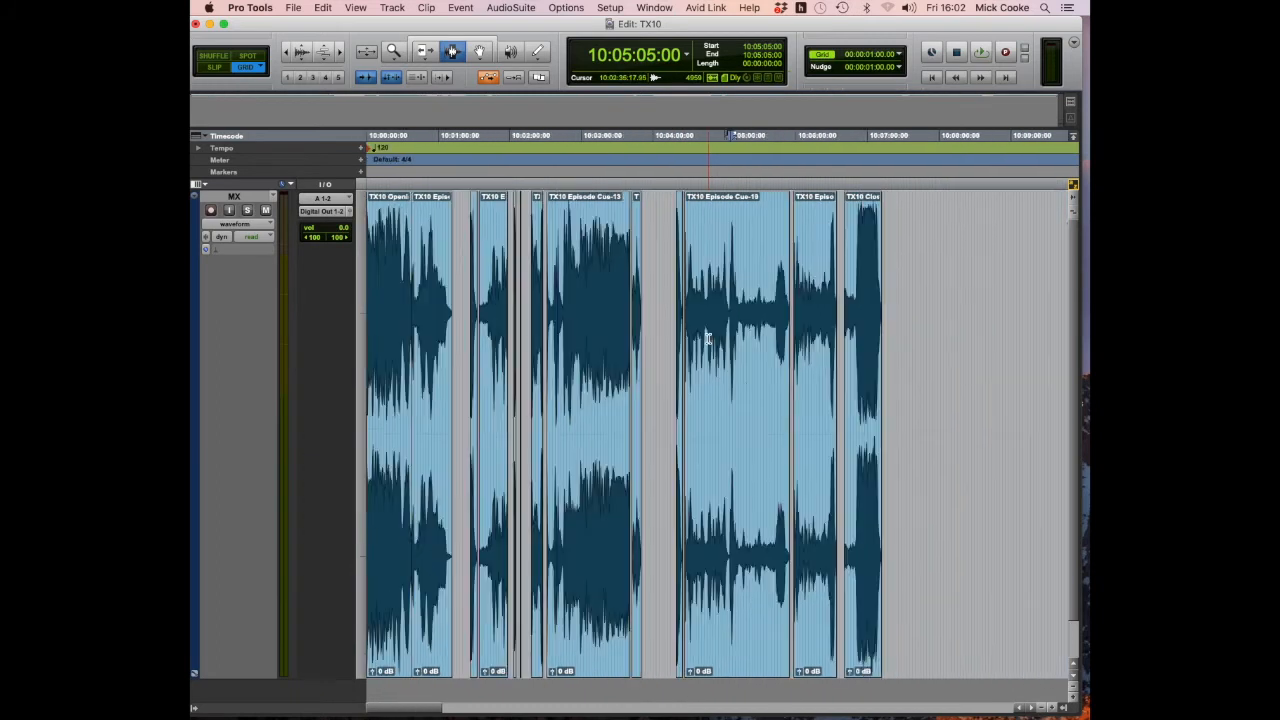
# Separate TX10 Episode Cue-13 at 10:02:45:02, where the louder song begins, with the edit mode set to Slip.
pyautogui.click(565, 252)
pyautogui.press('t')
pyautogui.press('t')
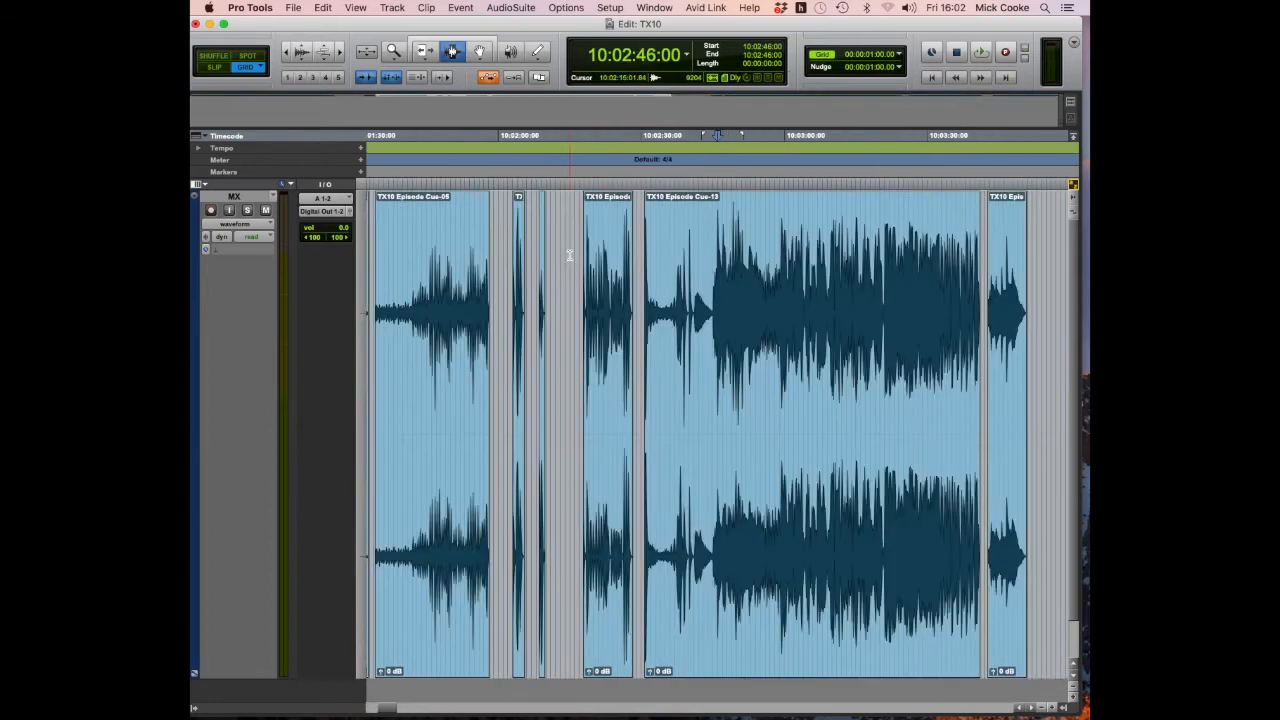
pyautogui.press('t')
pyautogui.press('t')
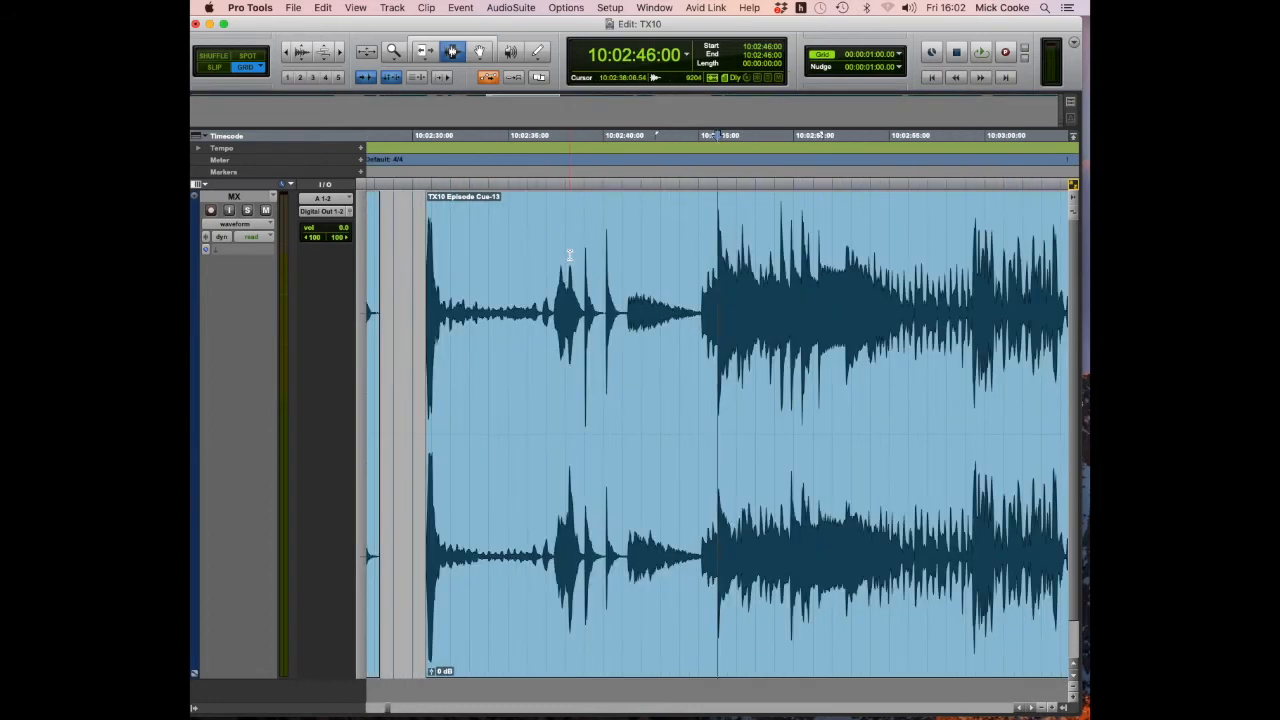
pyautogui.press('F2')
pyautogui.click(702, 288)
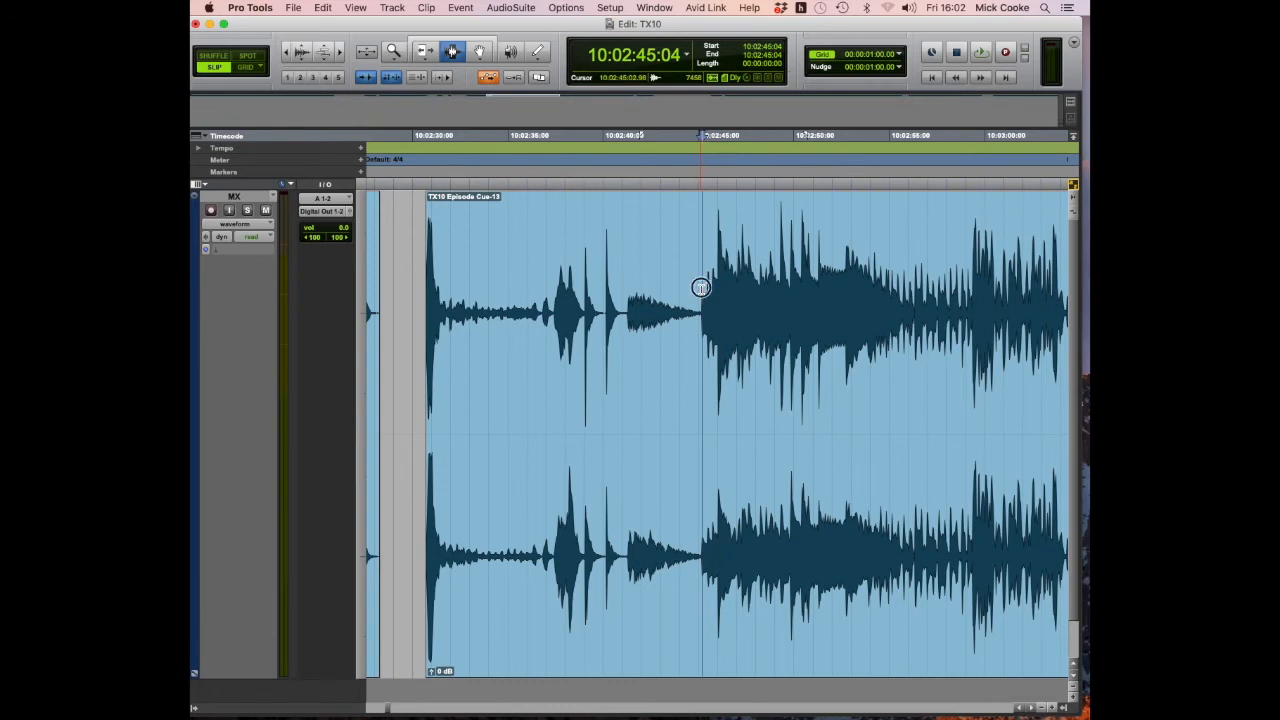
pyautogui.press('super+e')
# Rename the clip that starts at 10:02:45:02 as TX10 Song.
pyautogui.click(482, 53)
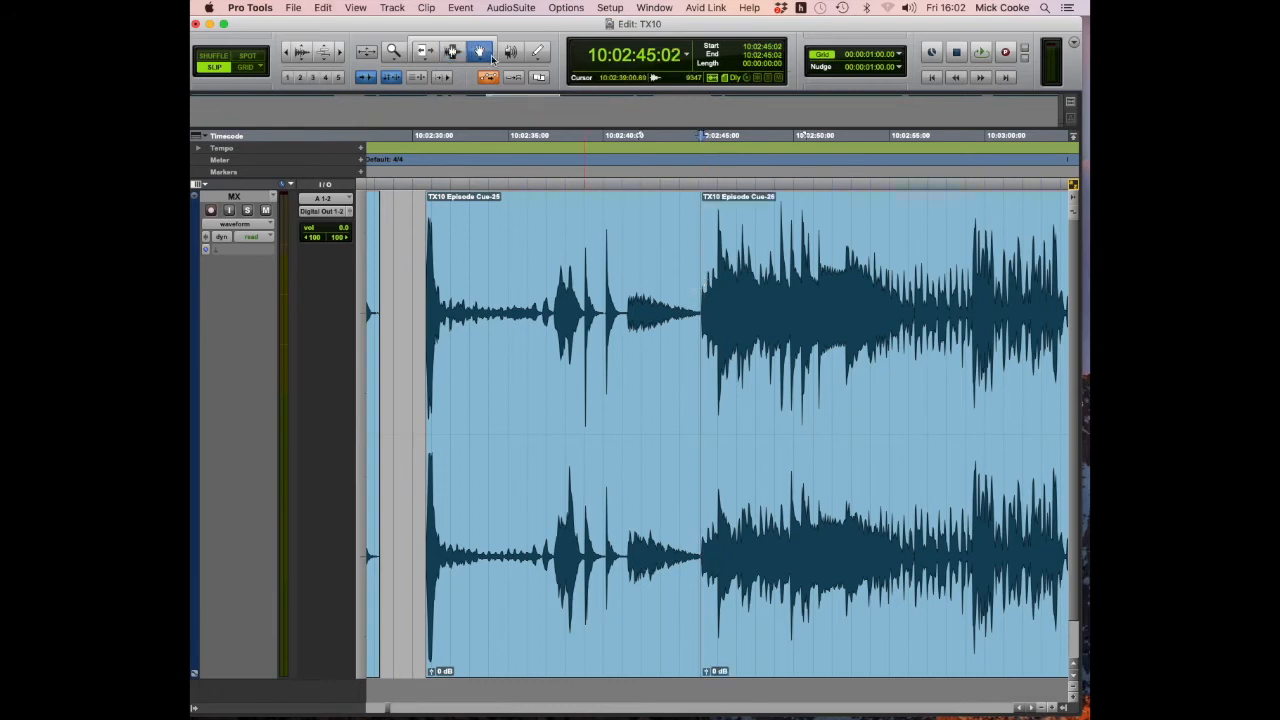
pyautogui.doubleClick(843, 370)
pyautogui.click(617, 262)
pyautogui.moveTo(568, 262); pyautogui.dragTo(648, 263)
pyautogui.write('So')
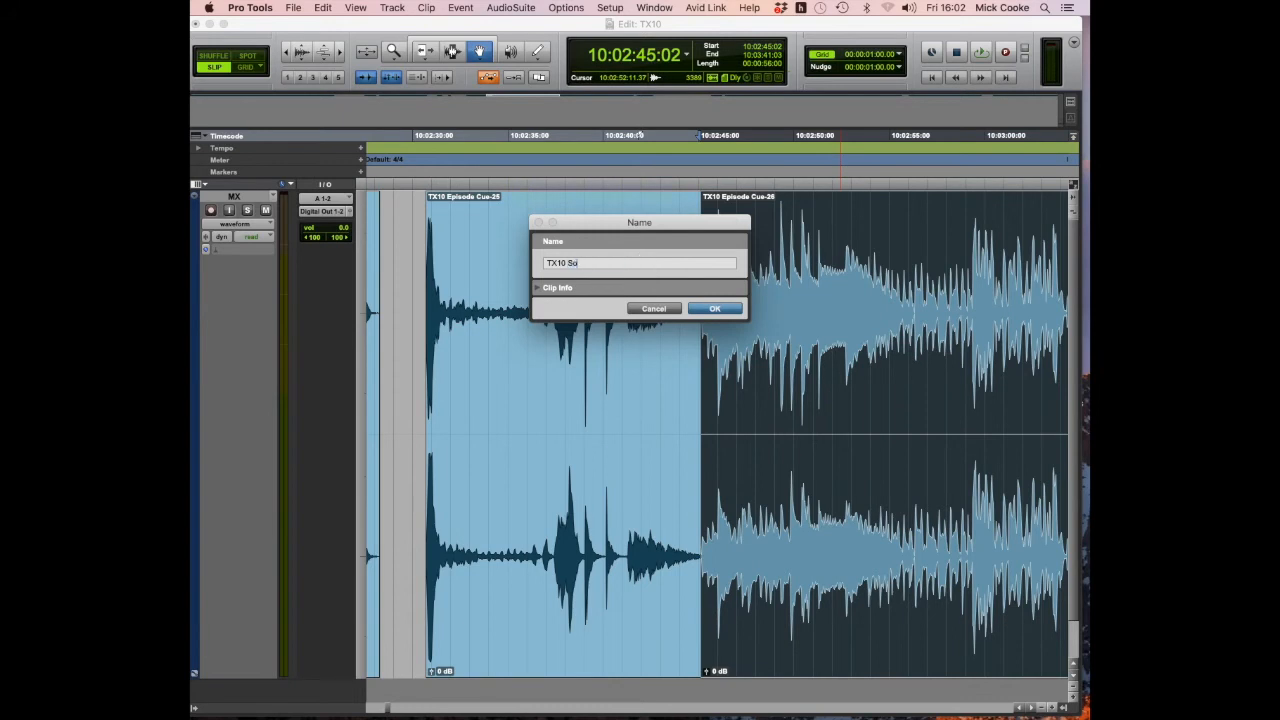
pyautogui.press('Return')
# Examine the cue clips before and after TX10 Song for pieces that may belong together.
pyautogui.press('r')
pyautogui.press('r')
pyautogui.press('r')
pyautogui.press('r')
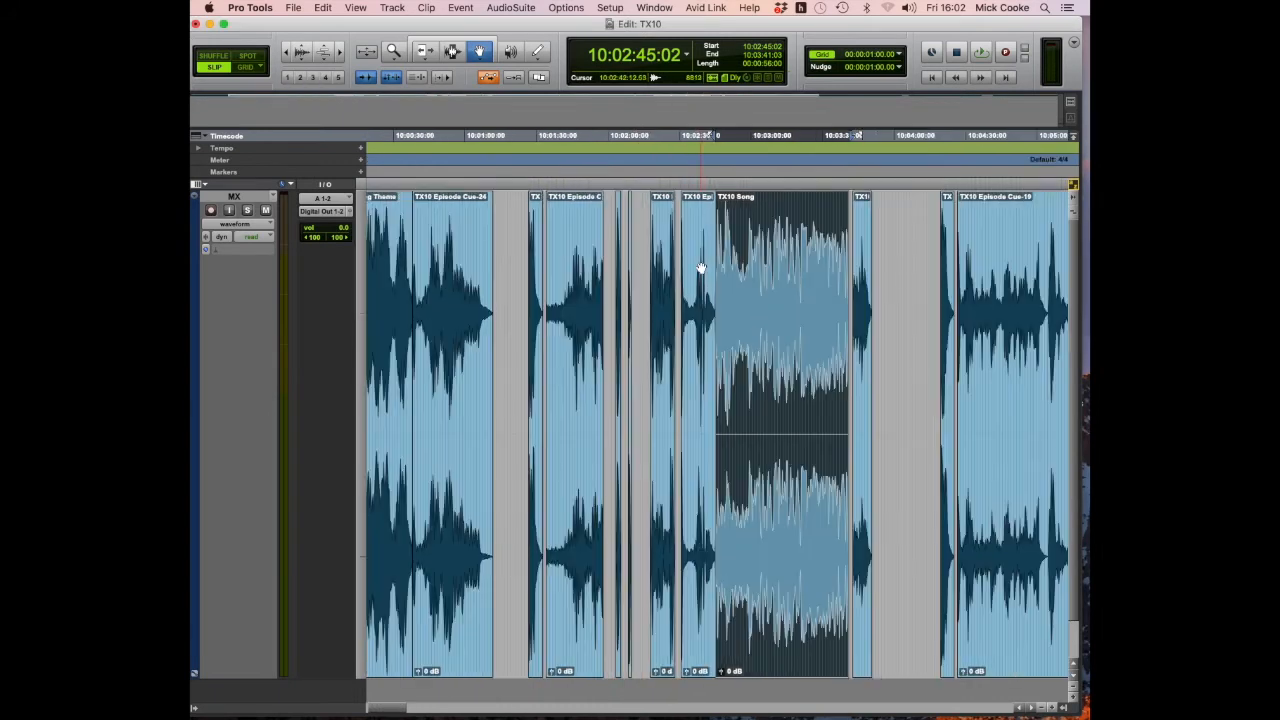
pyautogui.press('t')
pyautogui.press('t')
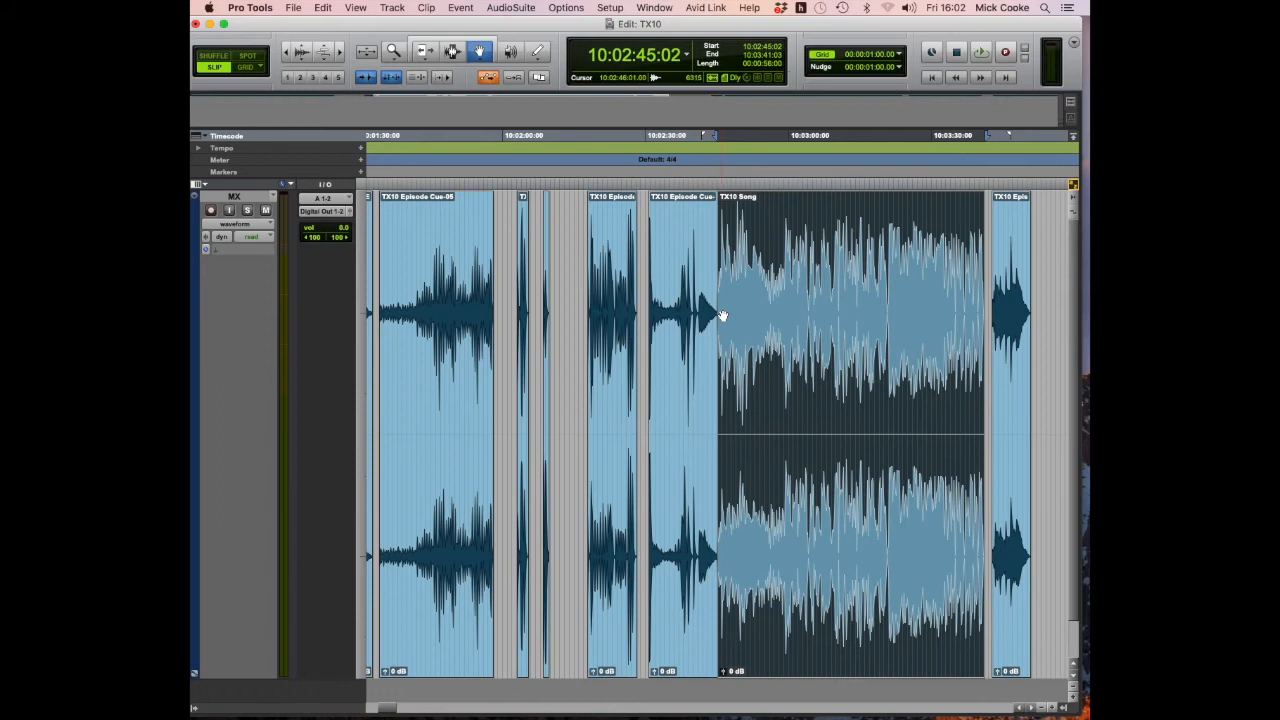
pyautogui.hscroll(-10, 700, 316)
pyautogui.hscroll(6, 722, 316)
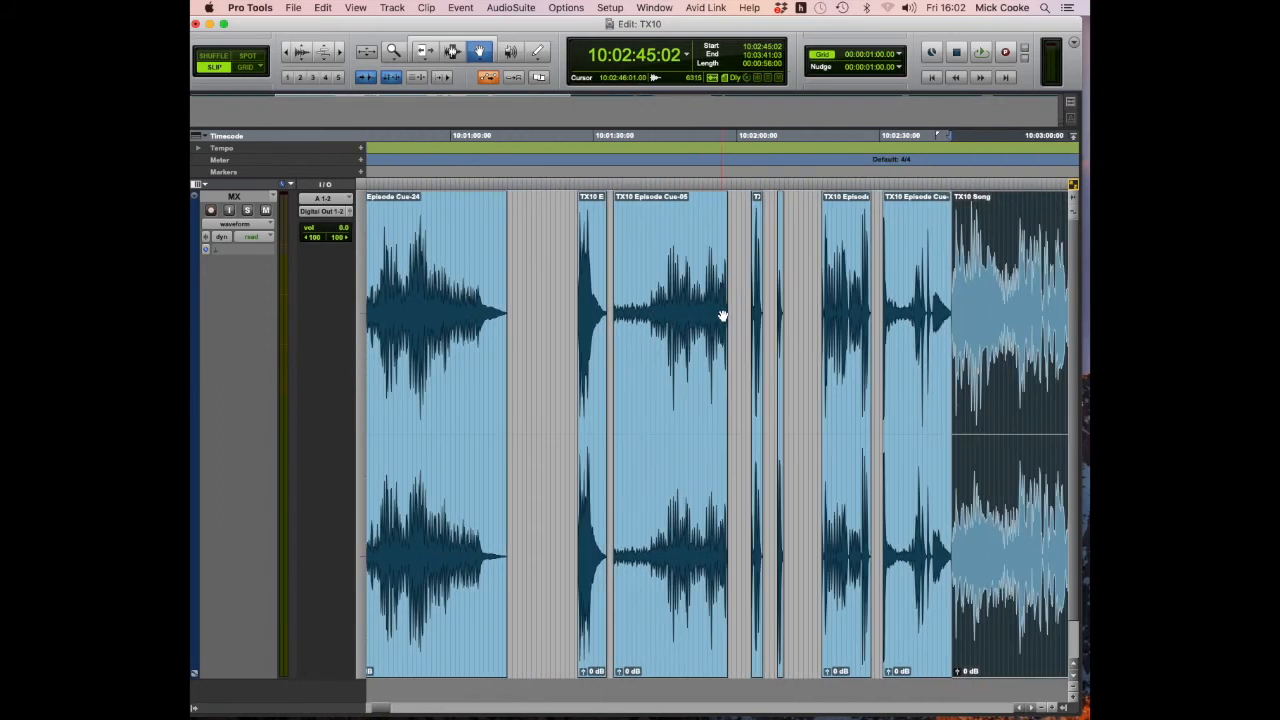
pyautogui.hscroll(4, 722, 306)
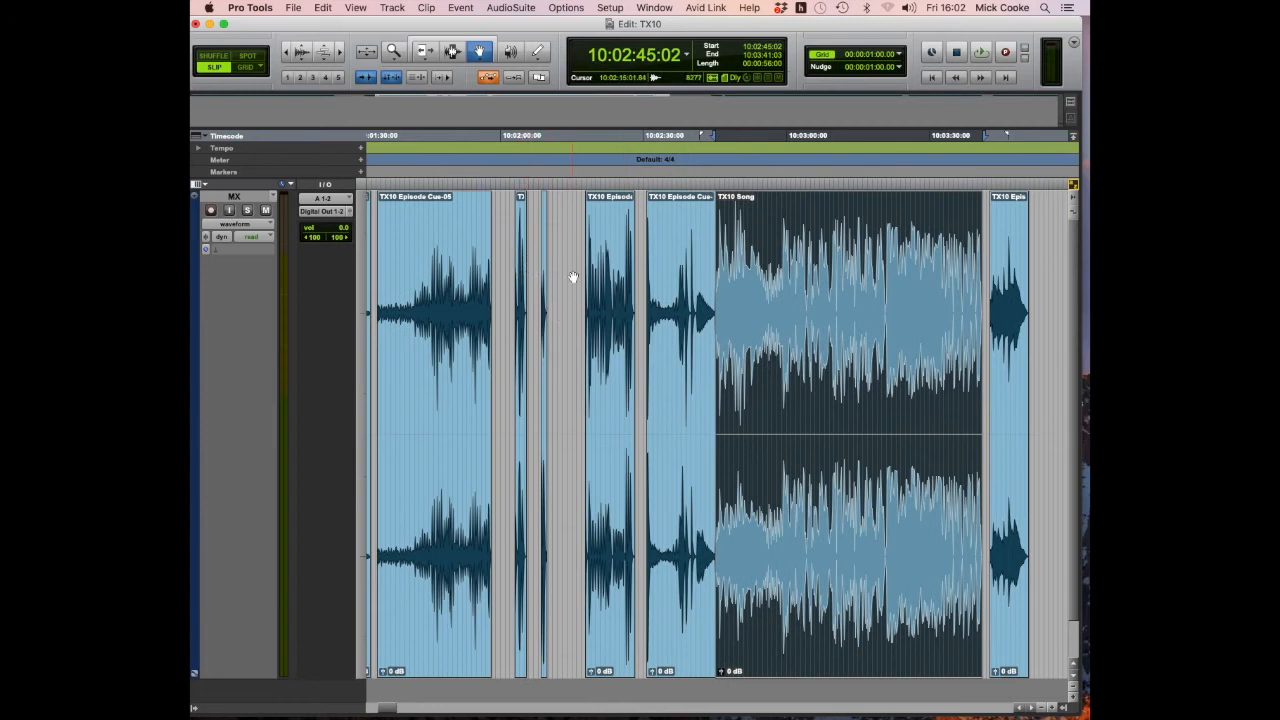
# Try to merge the two short clips between 10:02:03:03 and 10:02:09:23 into a single clip.
pyautogui.press('t')
pyautogui.hscroll(-5, 638, 316)
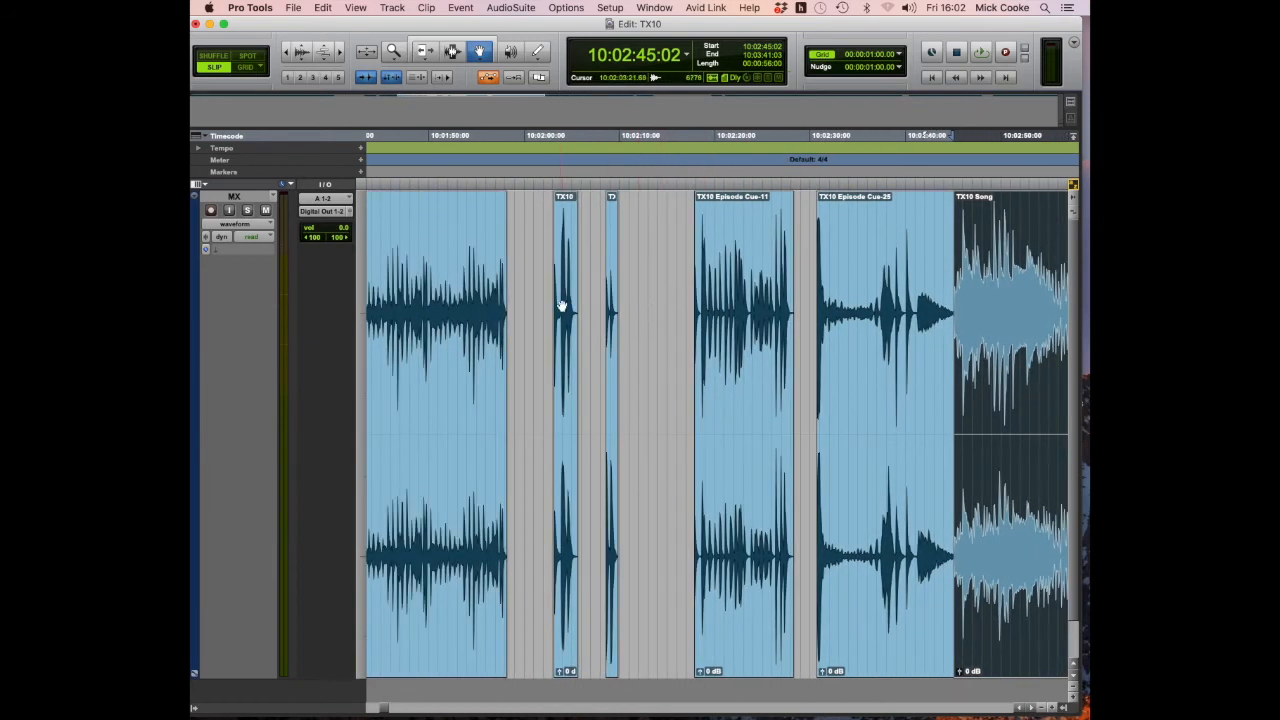
pyautogui.click(563, 305)
pyautogui.keyDown('shift'); pyautogui.click(610, 302); pyautogui.keyUp('shift')
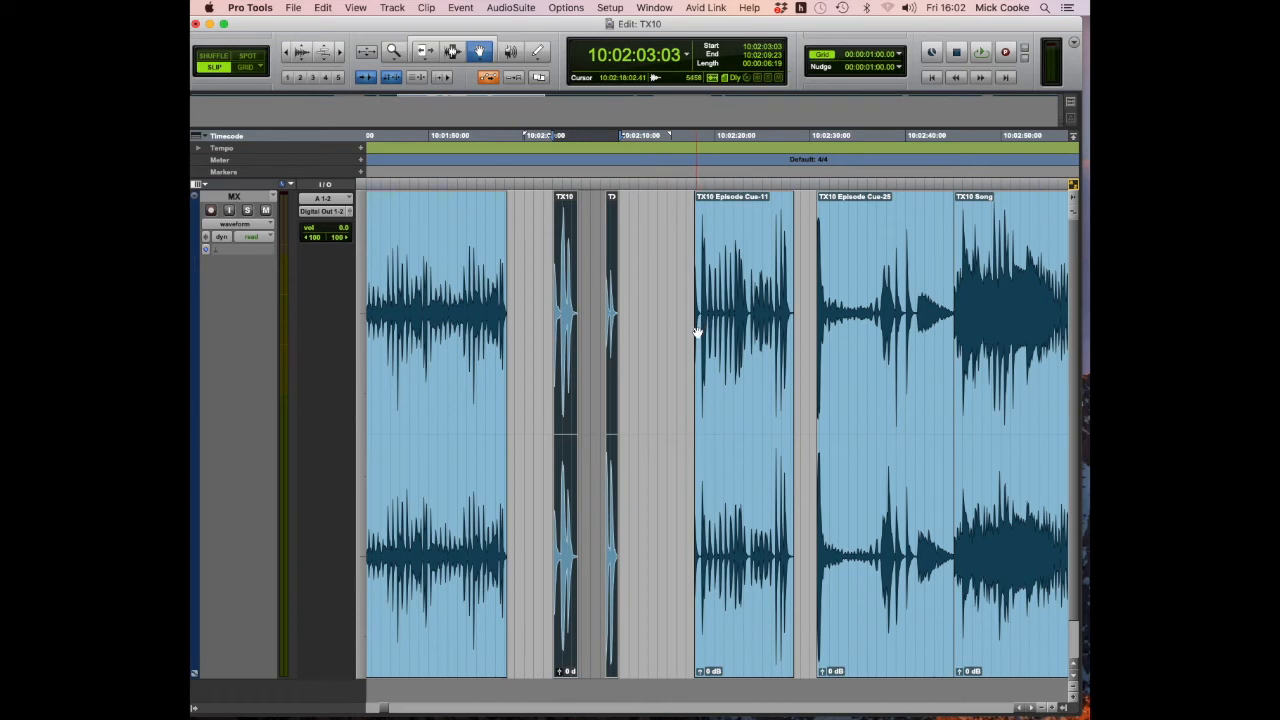
pyautogui.press('super+h')
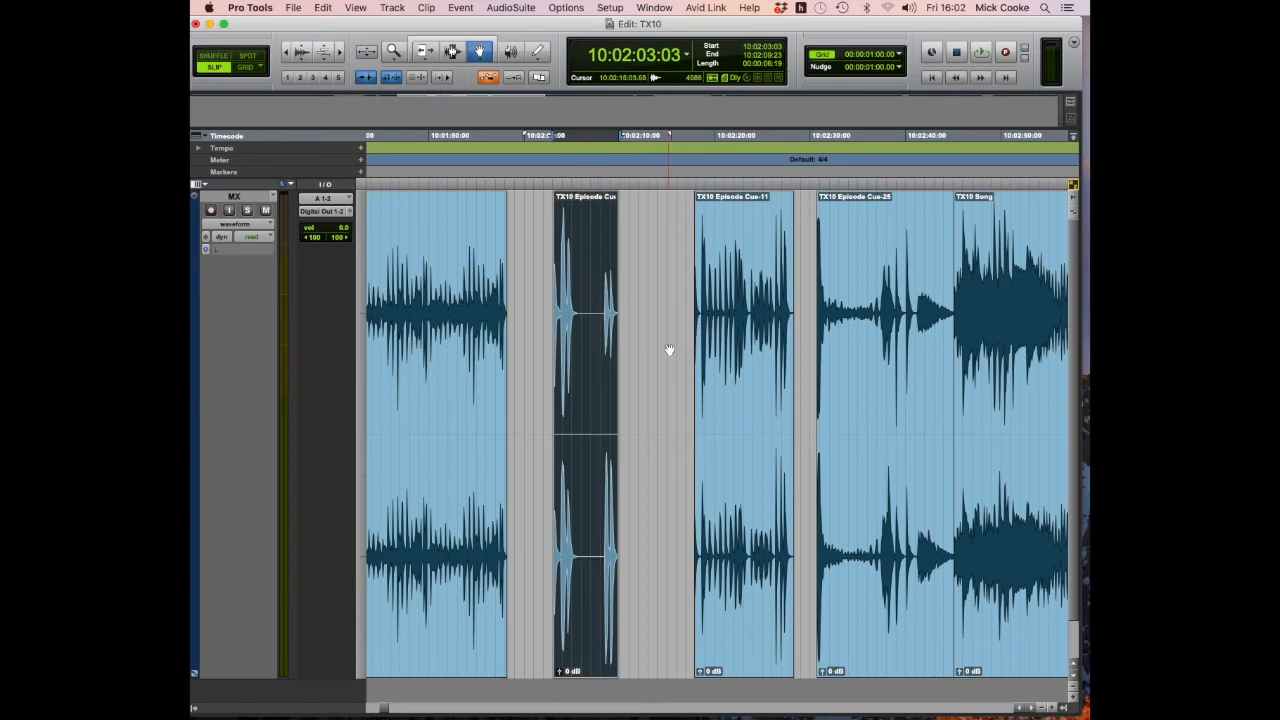
pyautogui.press('super+z')
# Review all the separated cue clips along the MX track, from the opening theme through the later episode cues.
pyautogui.press('super+bracketleft')
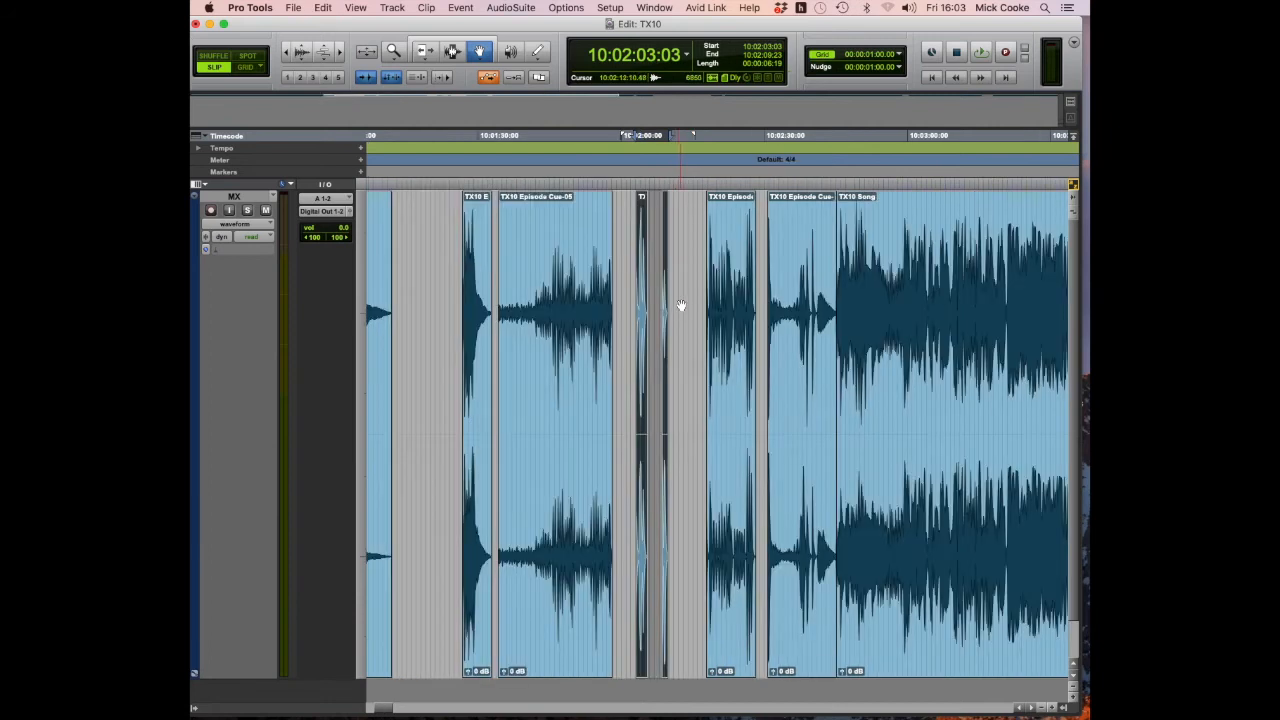
pyautogui.hscroll(20, 681, 305)
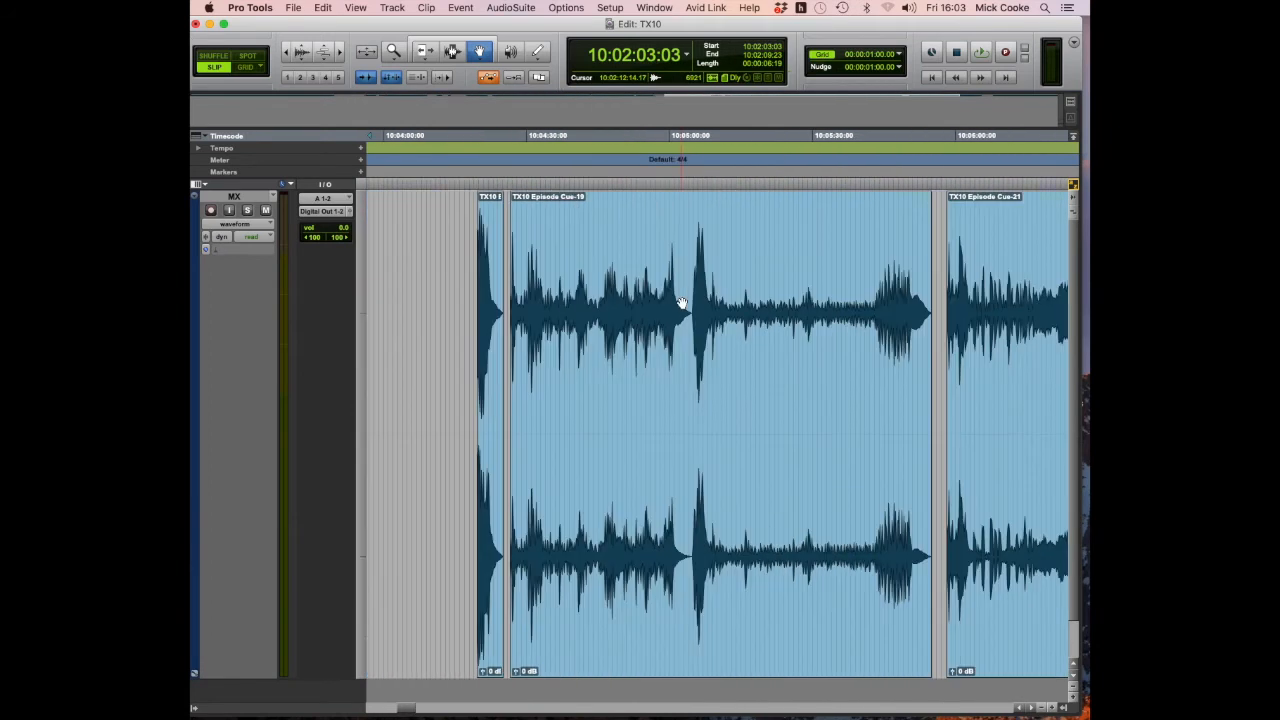
pyautogui.hscroll(-15, 681, 305)
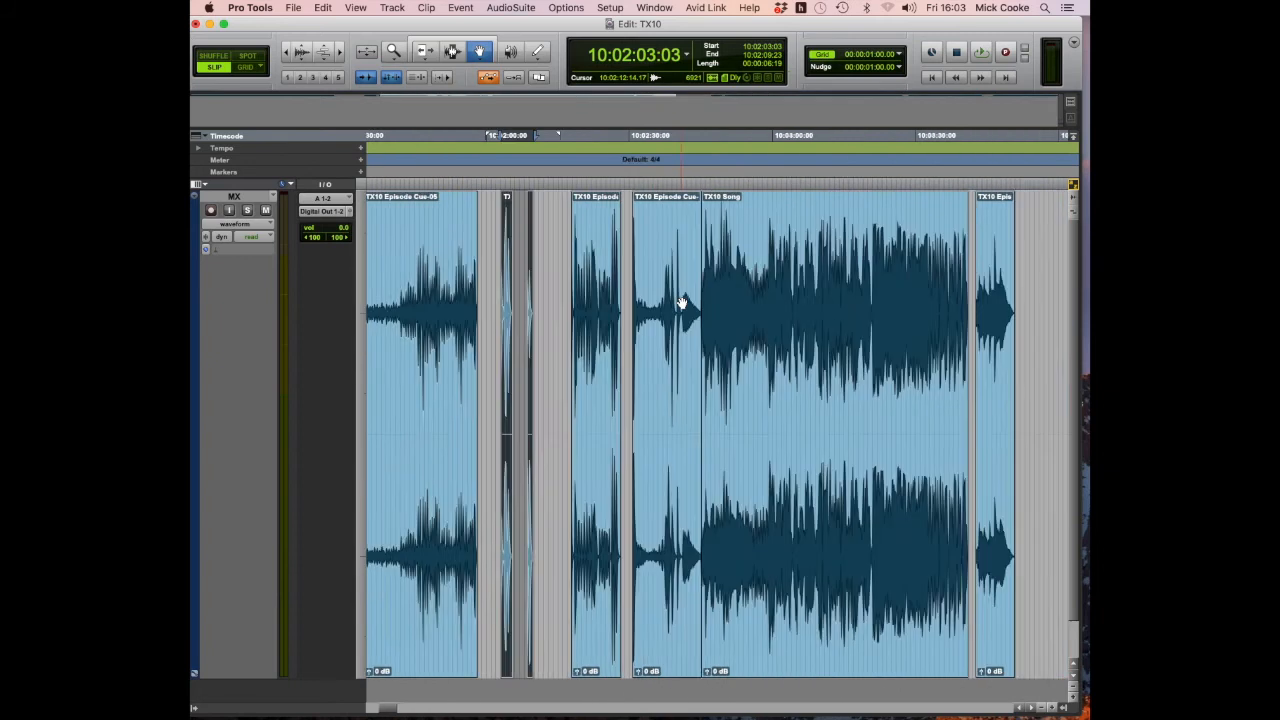
pyautogui.hscroll(-4, 681, 303)
pyautogui.press('t')
pyautogui.press('t')
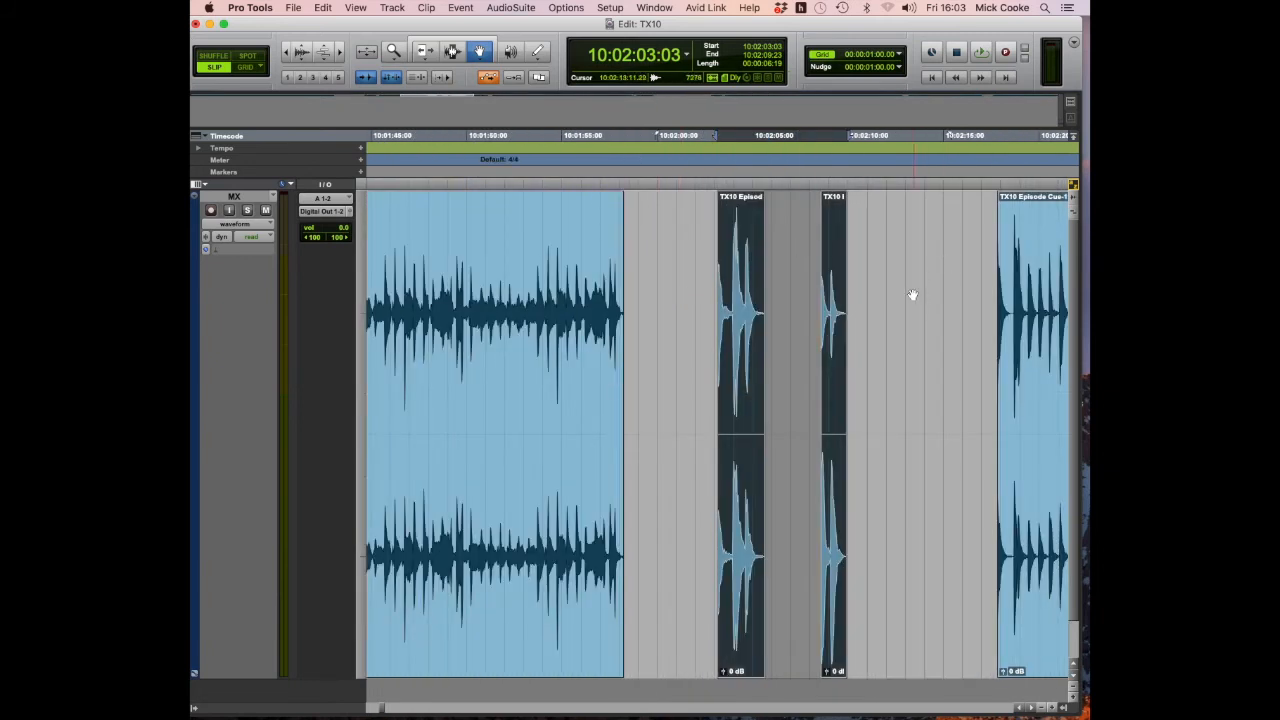
pyautogui.hscroll(3, 907, 267)
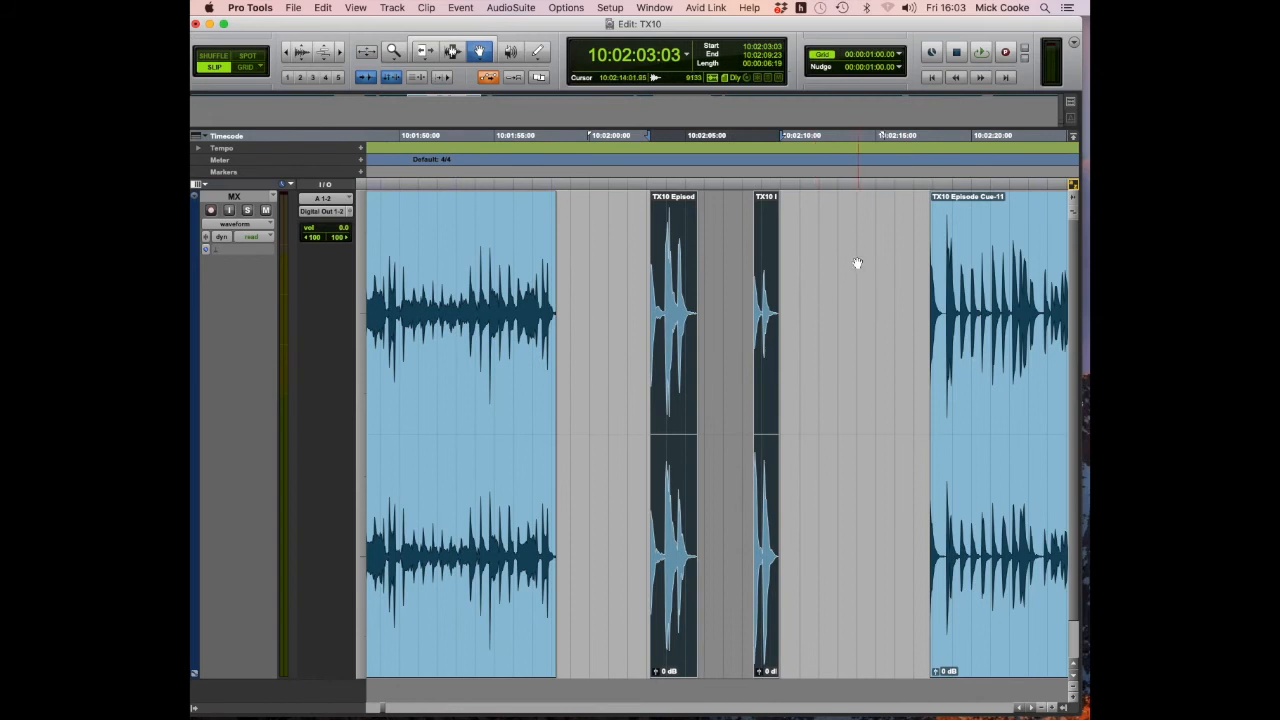
pyautogui.press('F7')
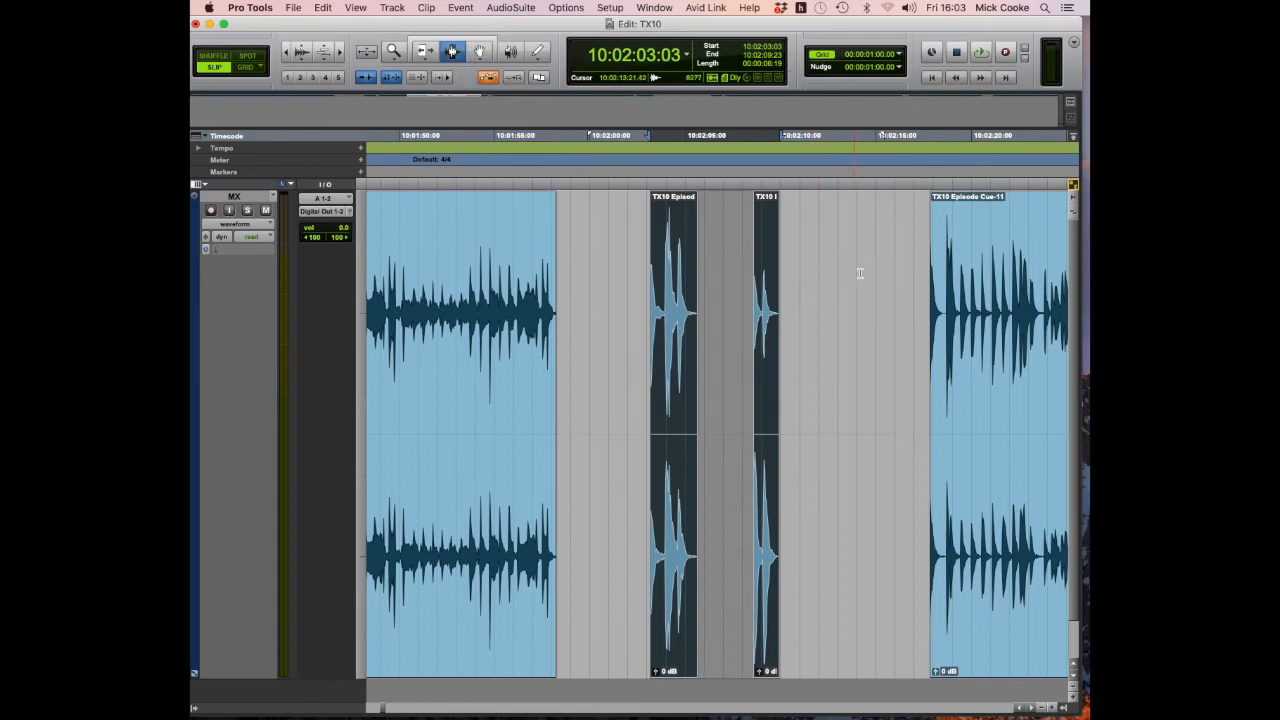
pyautogui.press('super+bracketleft')
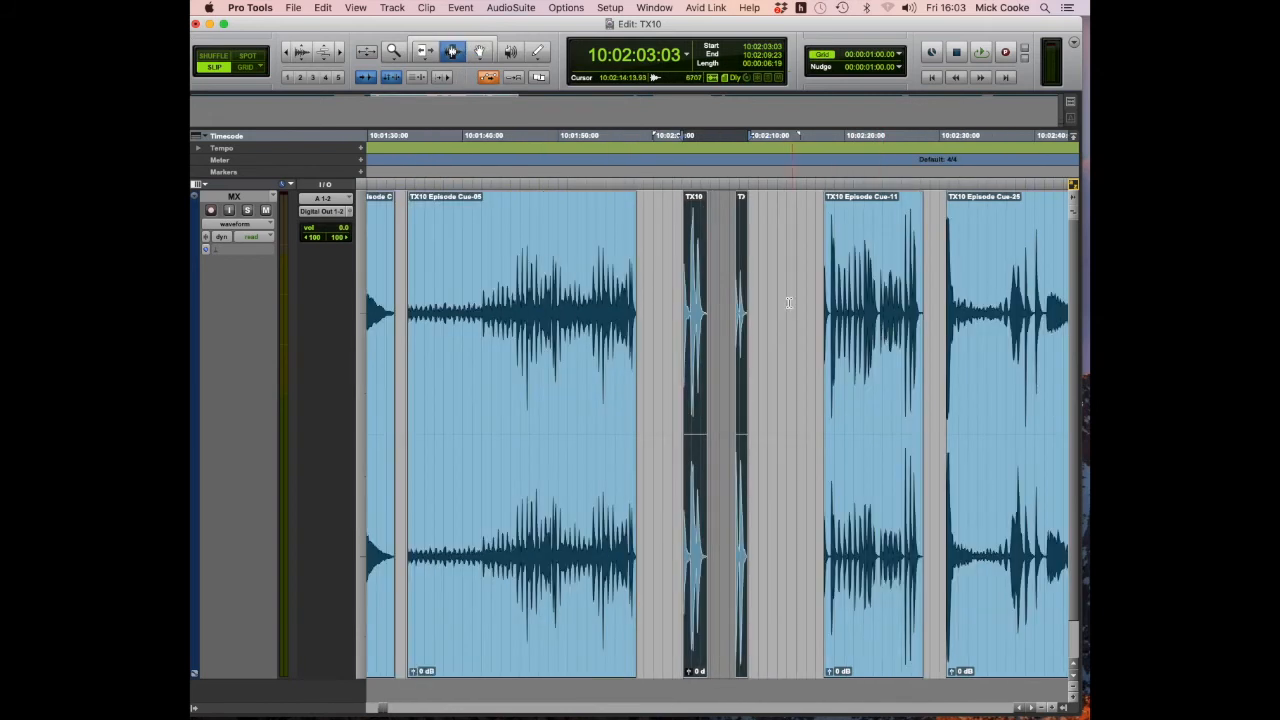
pyautogui.press('Home')
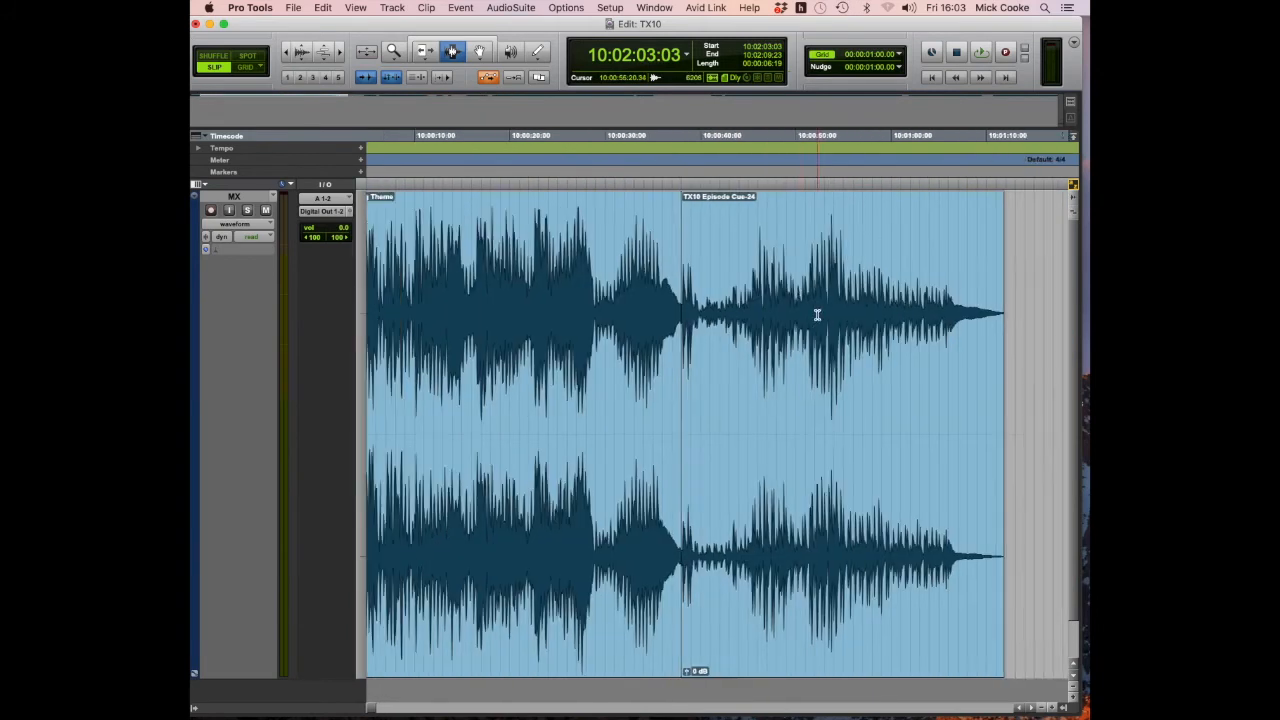
pyautogui.press('super+bracketleft')
pyautogui.press('super+bracketleft')
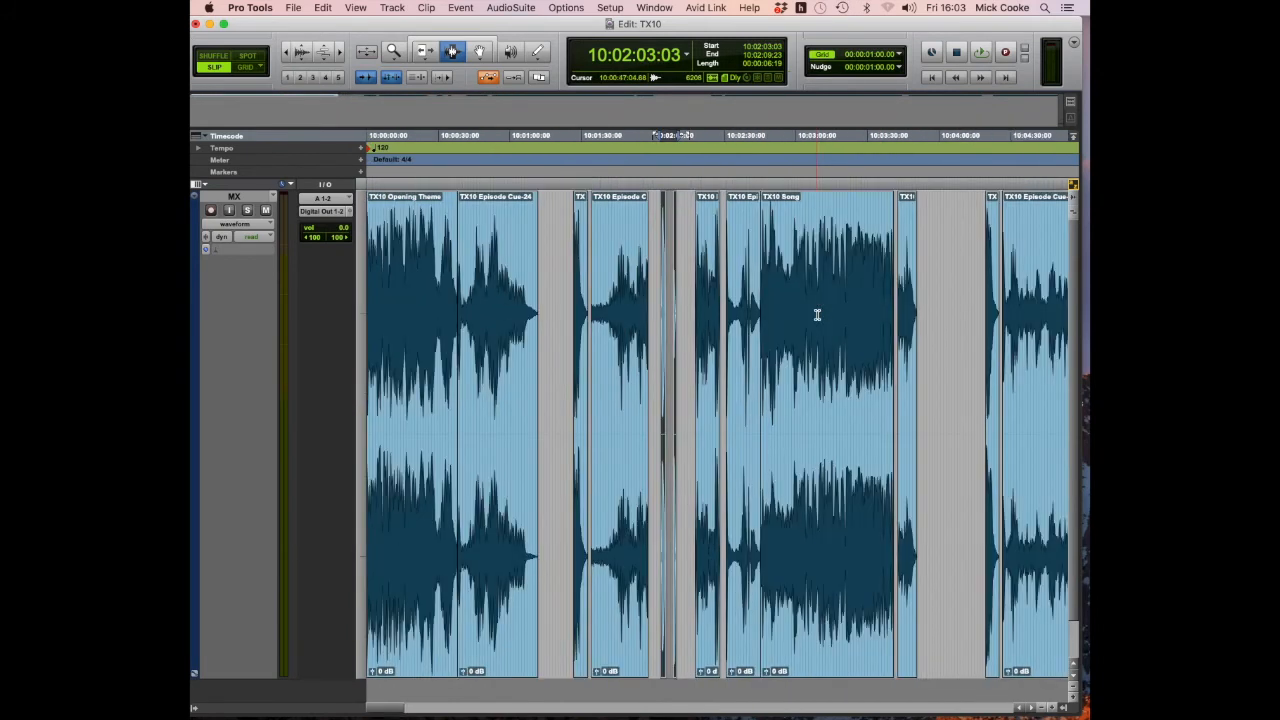
pyautogui.hscroll(15, 790, 330)
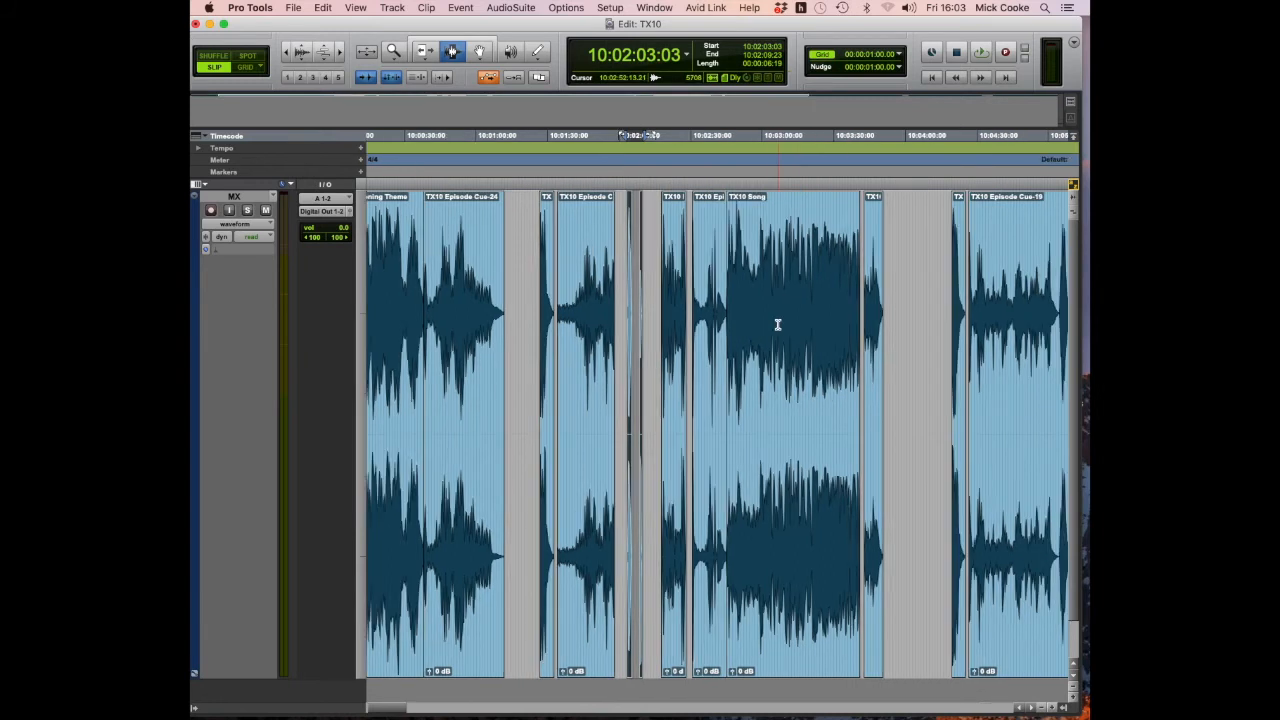
pyautogui.hscroll(3, 777, 325)
pyautogui.hscroll(-1, 777, 325)
pyautogui.hscroll(1, 777, 325)
pyautogui.hscroll(1, 777, 325)
pyautogui.hscroll(-20, 777, 325)
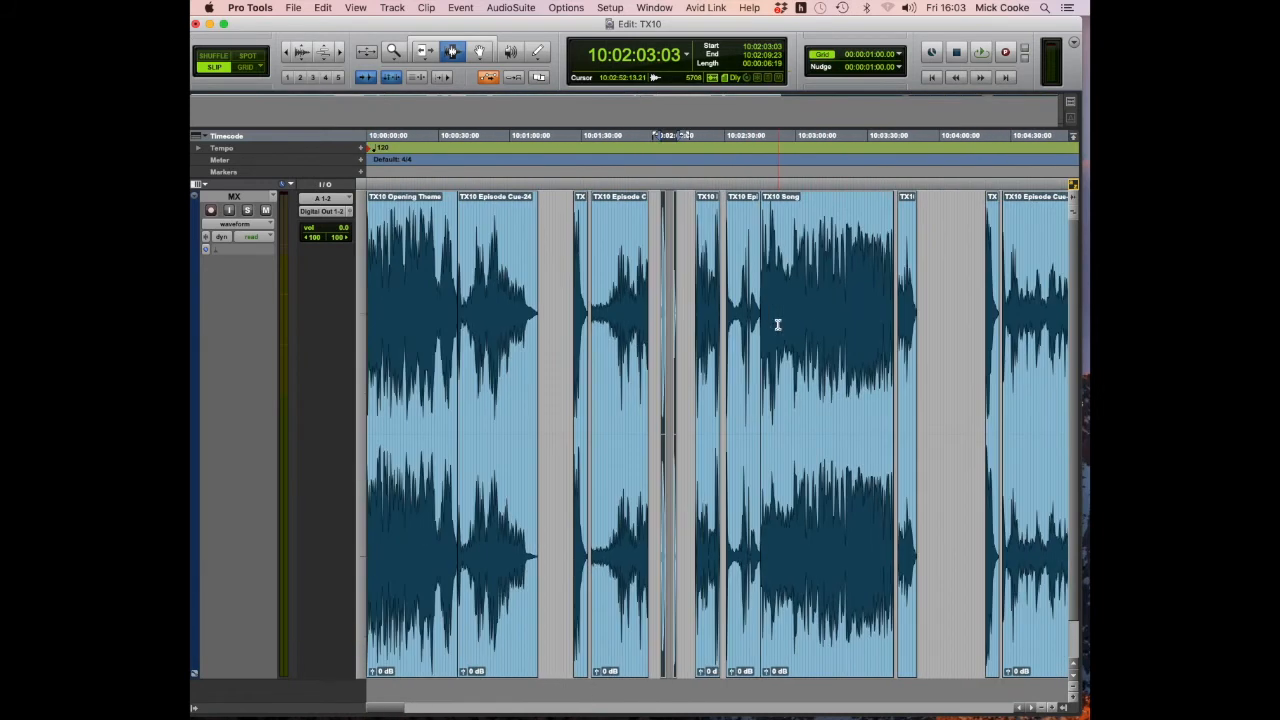
# Set up a session text export that includes only the EDLs of all tracks, leaving out file, clip, marker and plug-in lists and crossfades.
pyautogui.click(293, 8)
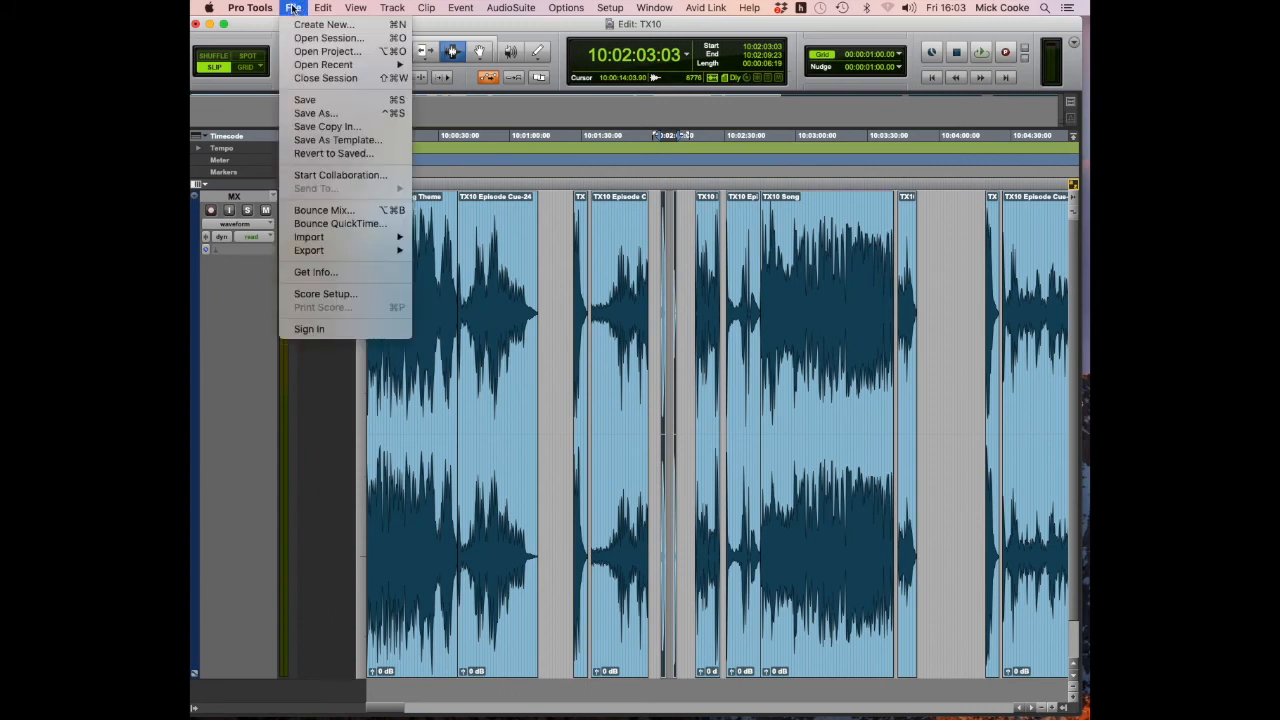
pyautogui.moveTo(317, 252)
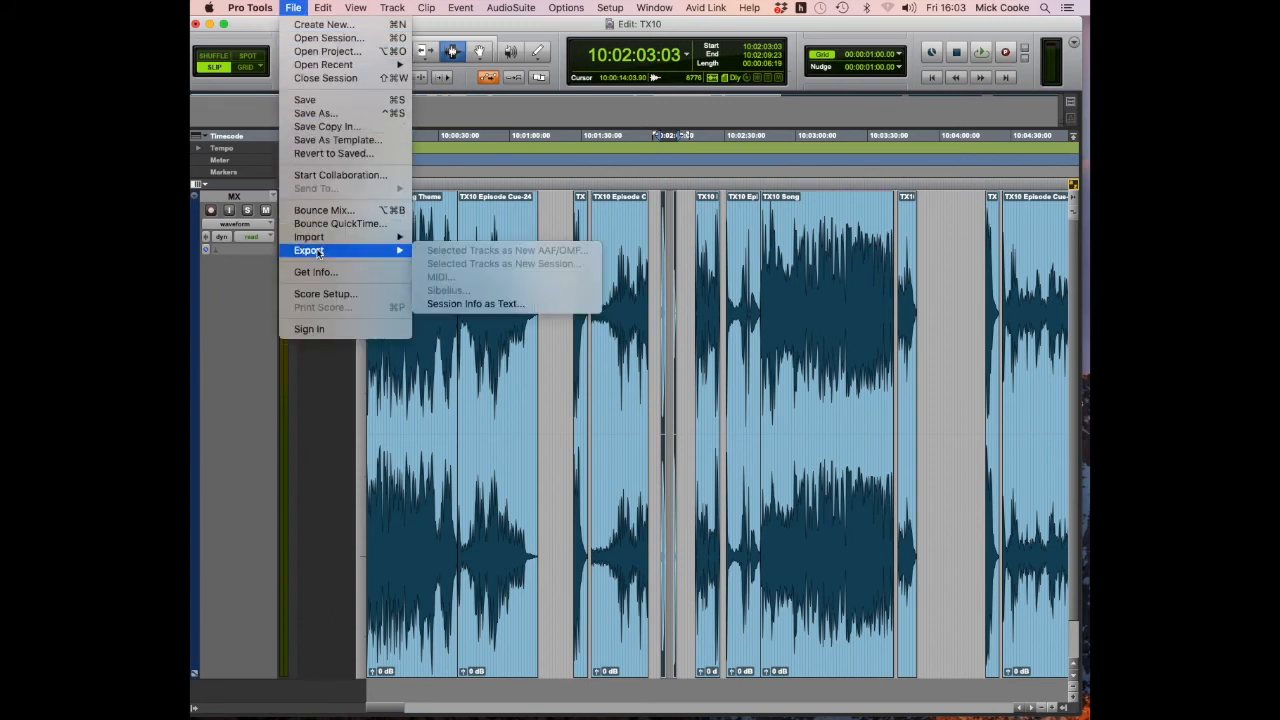
pyautogui.click(473, 304)
pyautogui.click(580, 179)
pyautogui.click(580, 193)
pyautogui.click(580, 207)
pyautogui.click(580, 221)
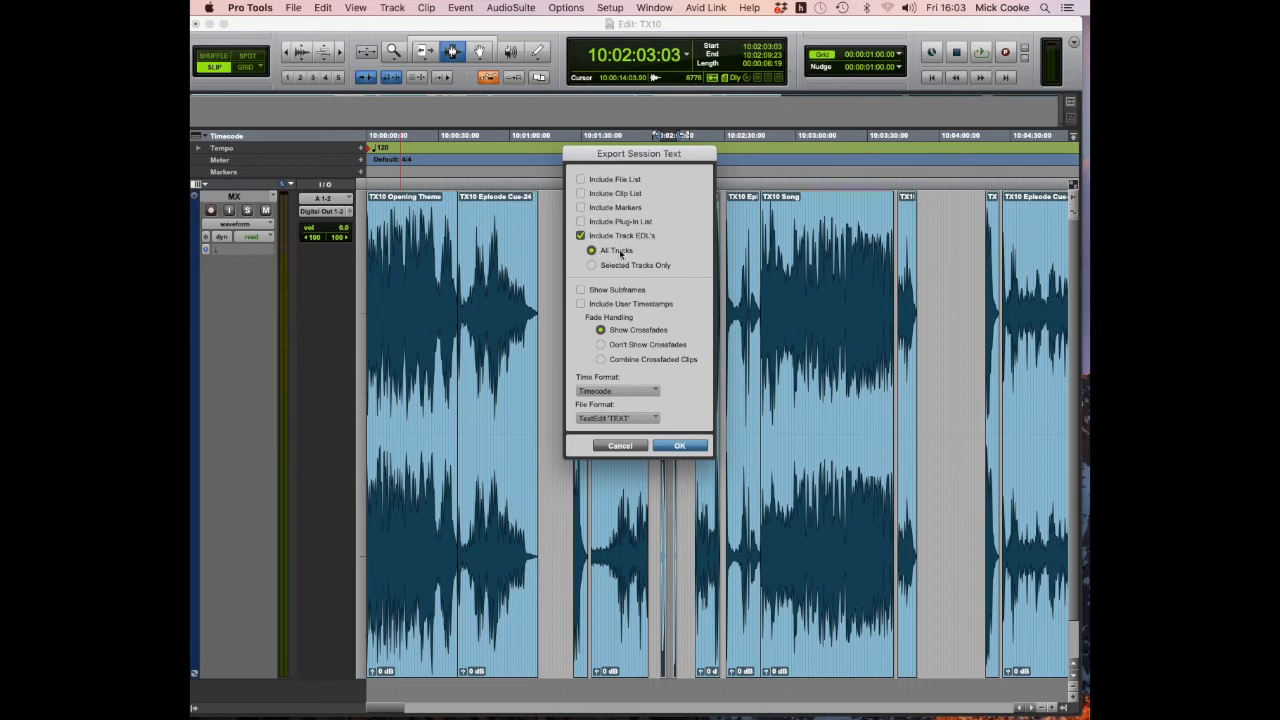
pyautogui.click(598, 344)
# Save the session text export as TX10.txt in the EDL folder.
pyautogui.click(679, 446)
pyautogui.click(291, 266)
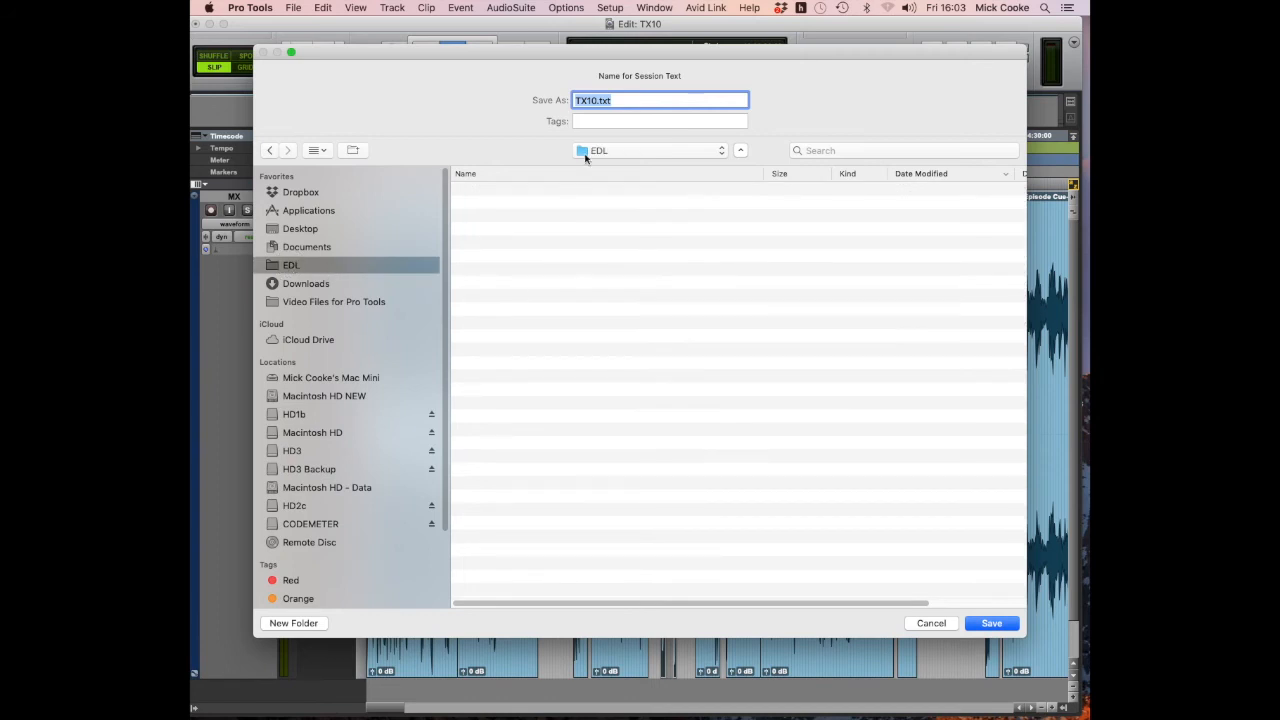
pyautogui.click(991, 625)
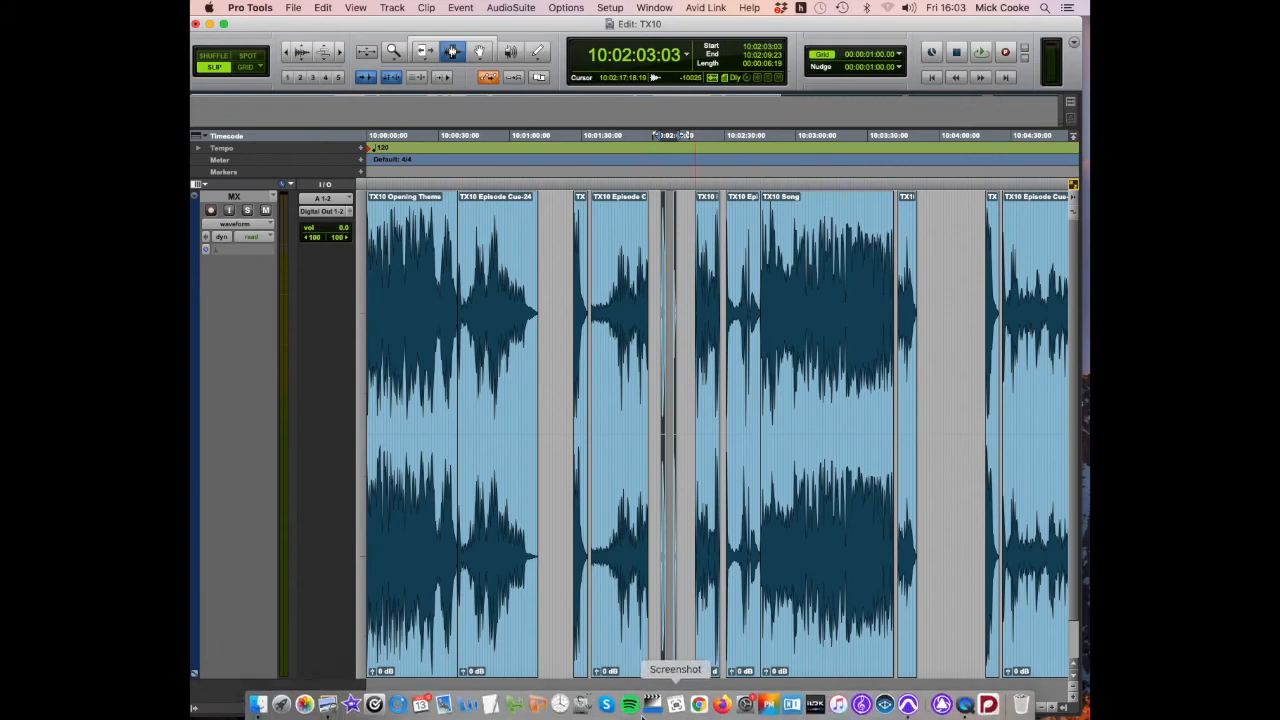
# Open TX10.txt from the EDL folder in TextEdit and enlarge its window to fit the full track listing.
pyautogui.click(257, 705)
pyautogui.click(425, 90)
pyautogui.doubleClick(425, 90)
pyautogui.moveTo(730, 357); pyautogui.dragTo(995, 625)
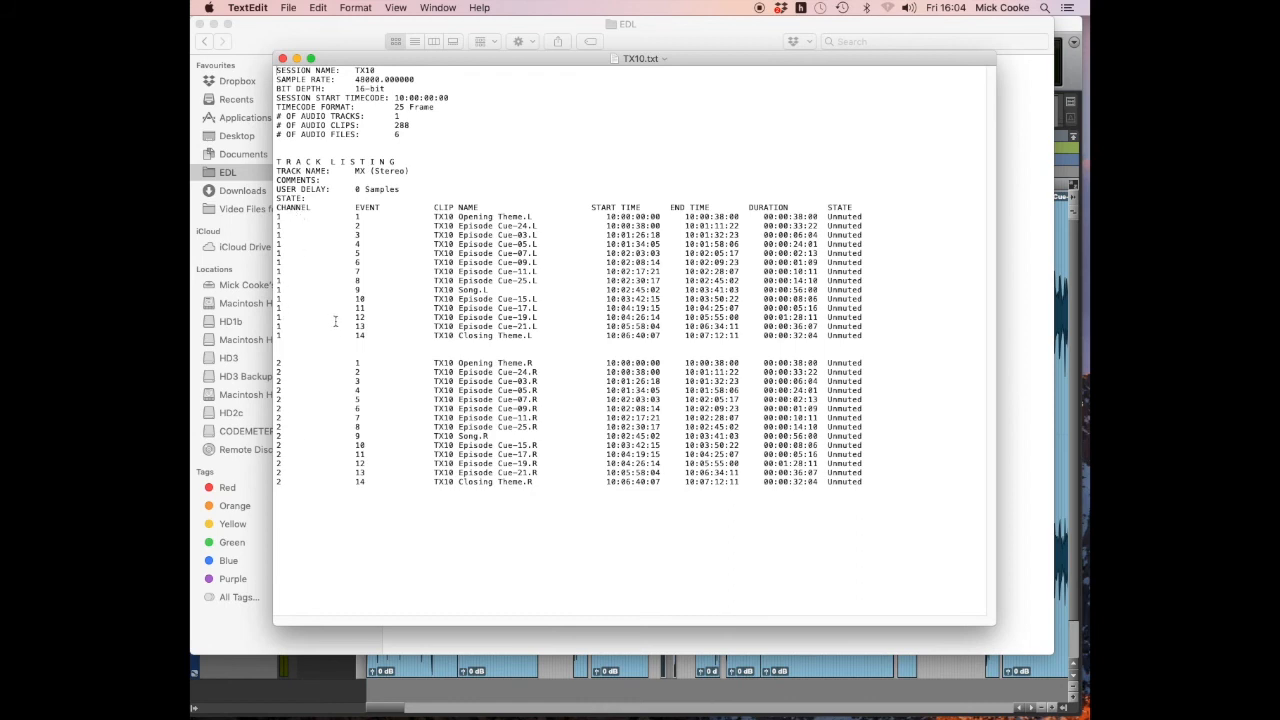
# Delete the channel 2 listing and the track name, comments, user delay and state lines from TX10.txt.
pyautogui.click(868, 486)
pyautogui.moveTo(884, 487); pyautogui.dragTo(243, 360)
pyautogui.press('BackSpace')
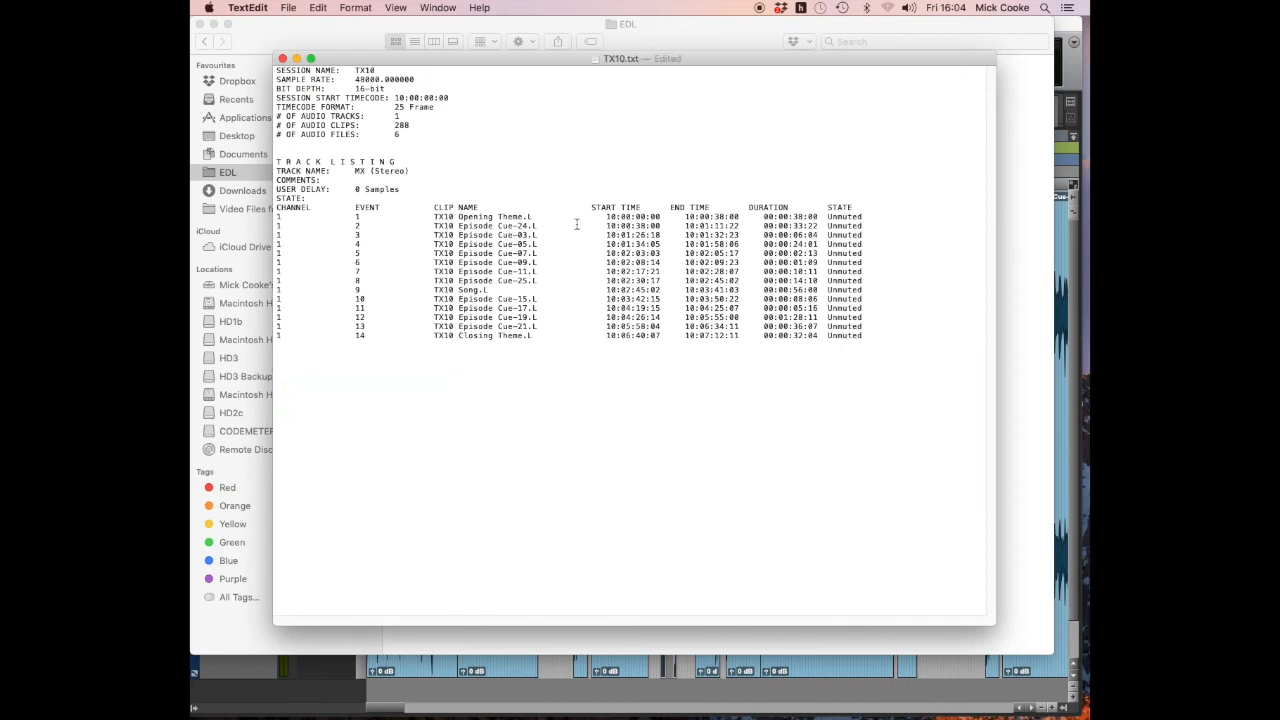
pyautogui.moveTo(328, 195); pyautogui.dragTo(252, 164)
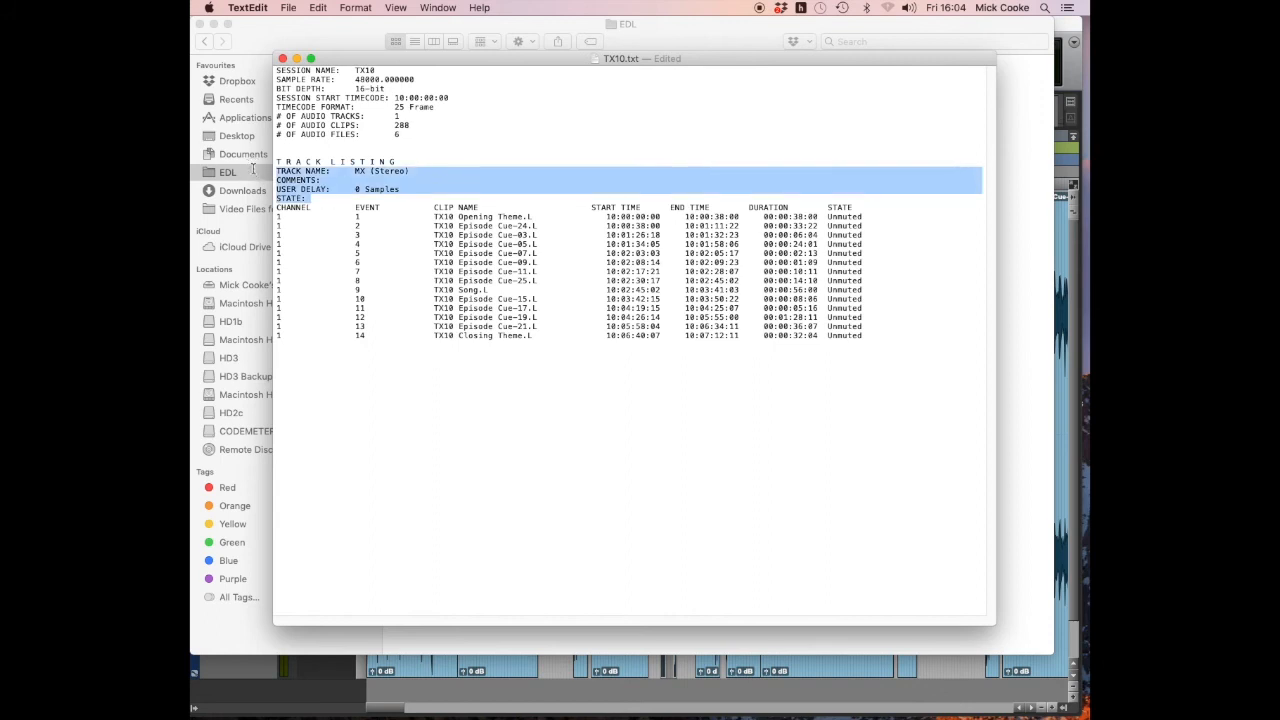
pyautogui.press('BackSpace')
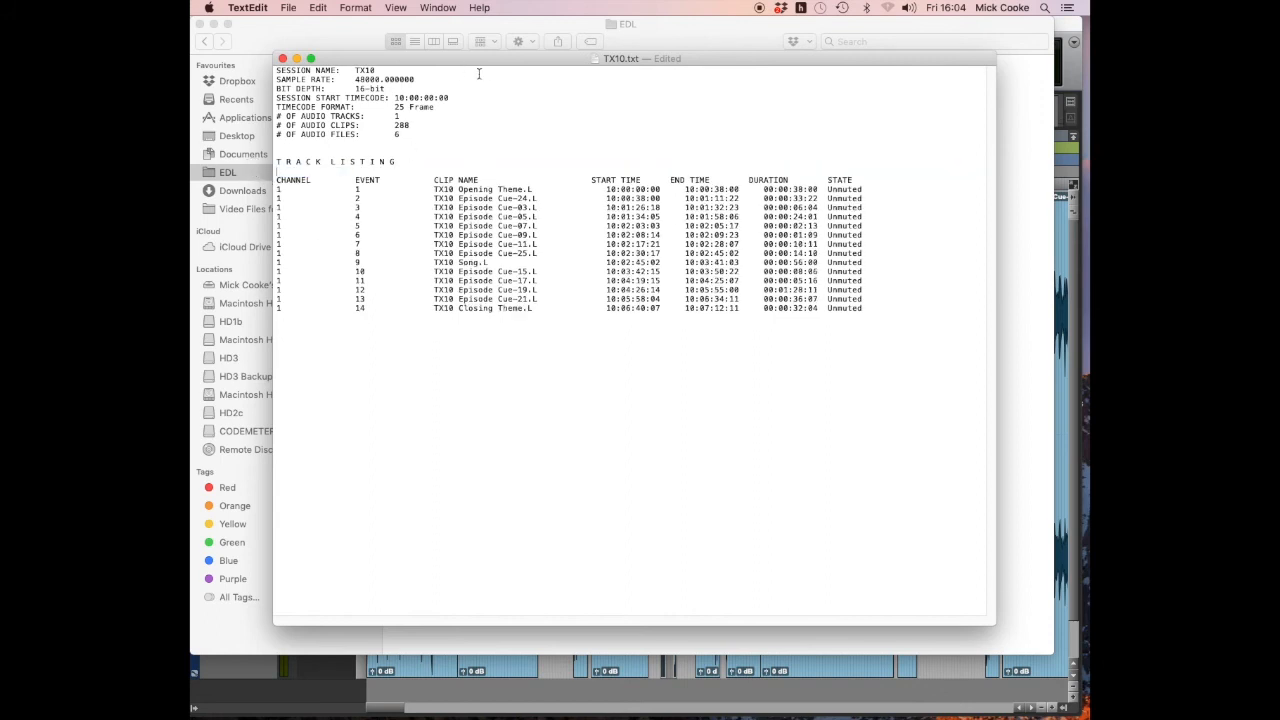
pyautogui.moveTo(489, 59); pyautogui.dragTo(480, 60)
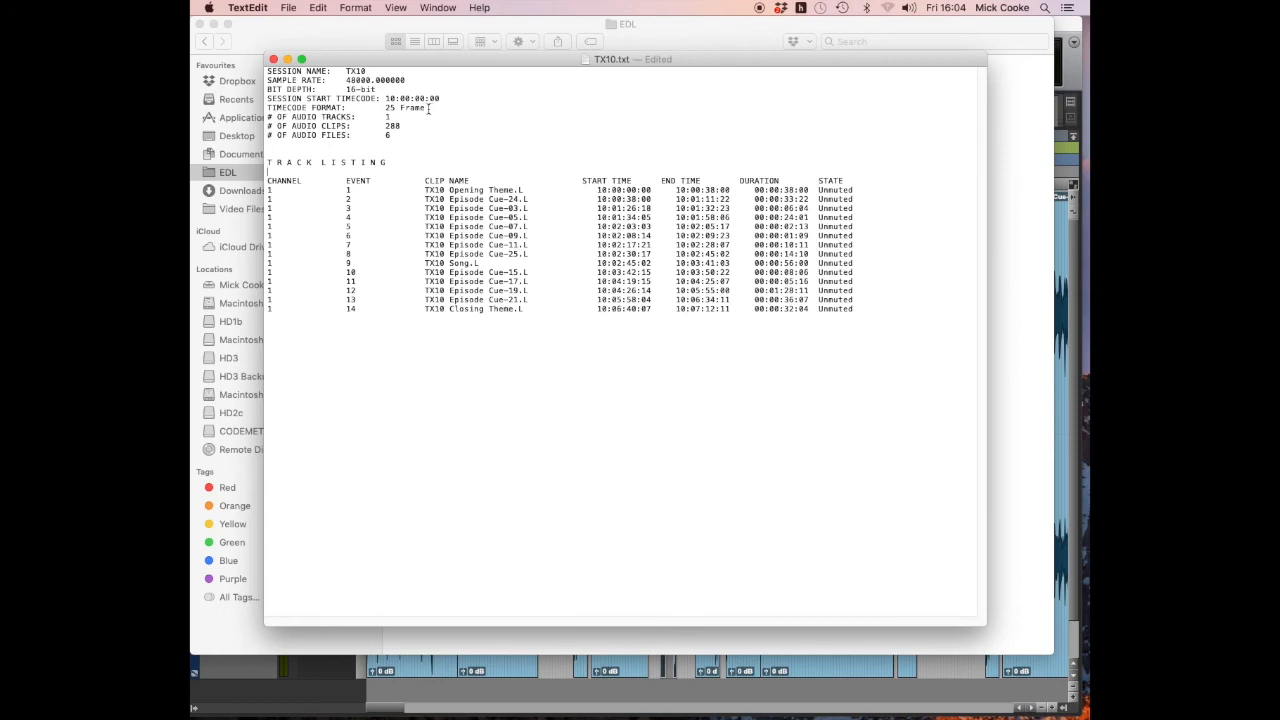
# Switch to Pro Tools and check the session's timecode rate and start time in Session Setup, closing it when done.
pyautogui.click(842, 687)
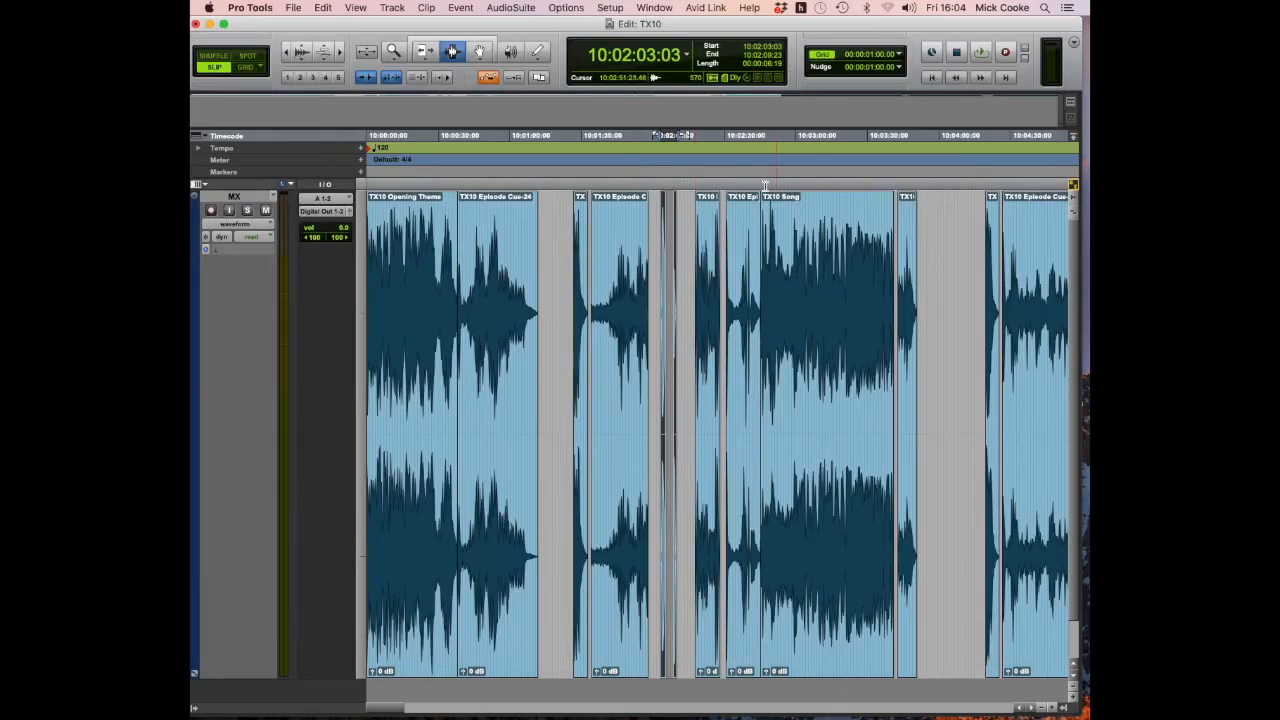
pyautogui.click(603, 8)
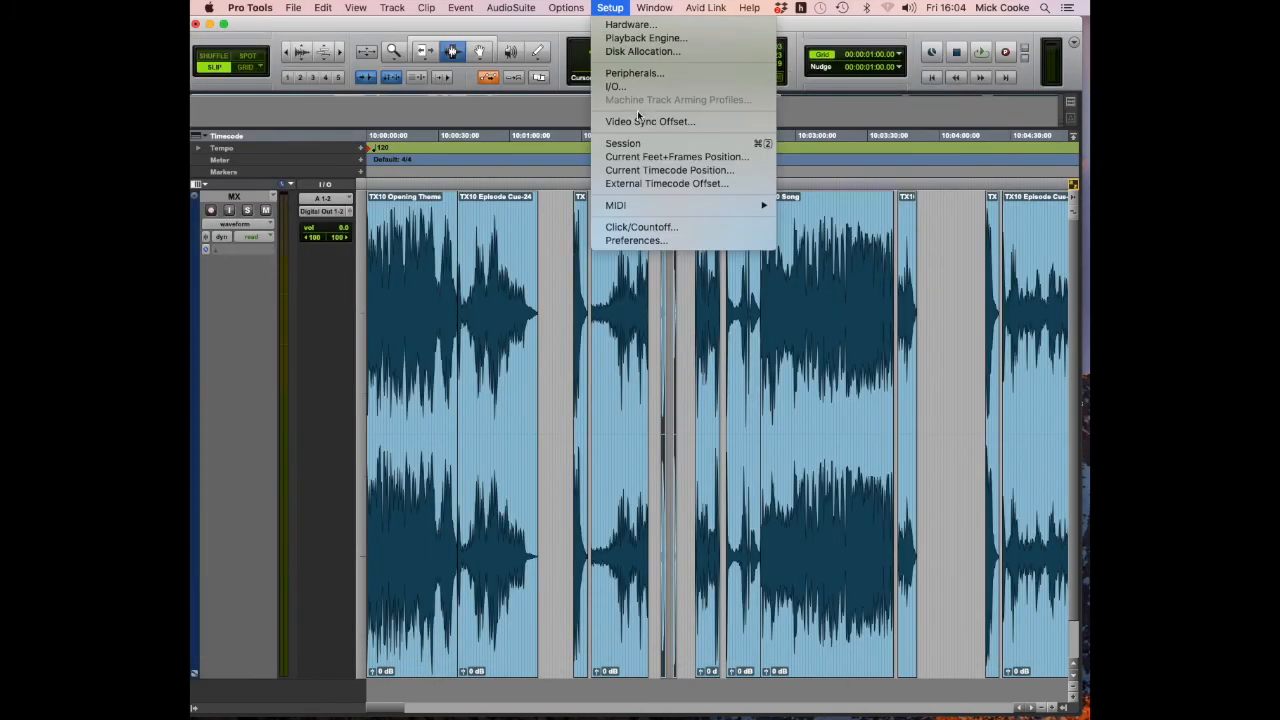
pyautogui.click(634, 146)
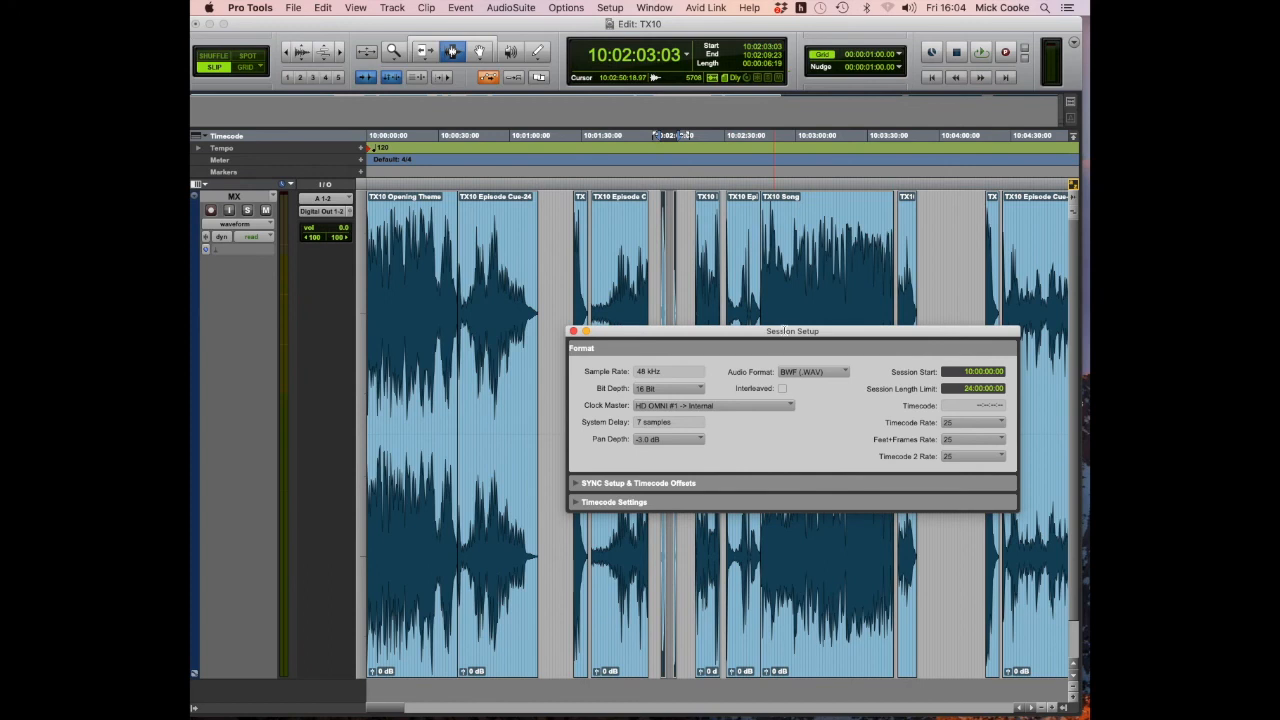
pyautogui.moveTo(776, 328); pyautogui.dragTo(706, 267)
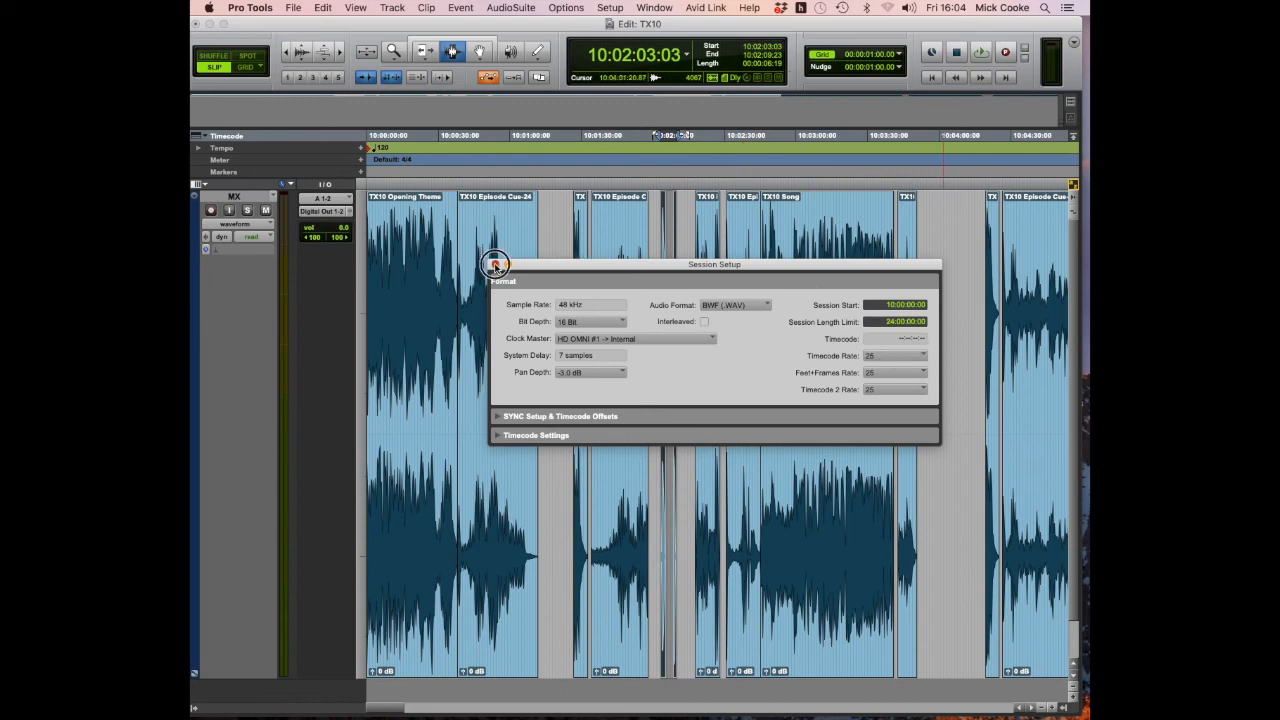
pyautogui.click(495, 265)
# Switch back to TX10.txt in TextEdit, replace all instances of "Unmuted" with nothing, and delete the STATE column heading.
pyautogui.press('super+Tab')
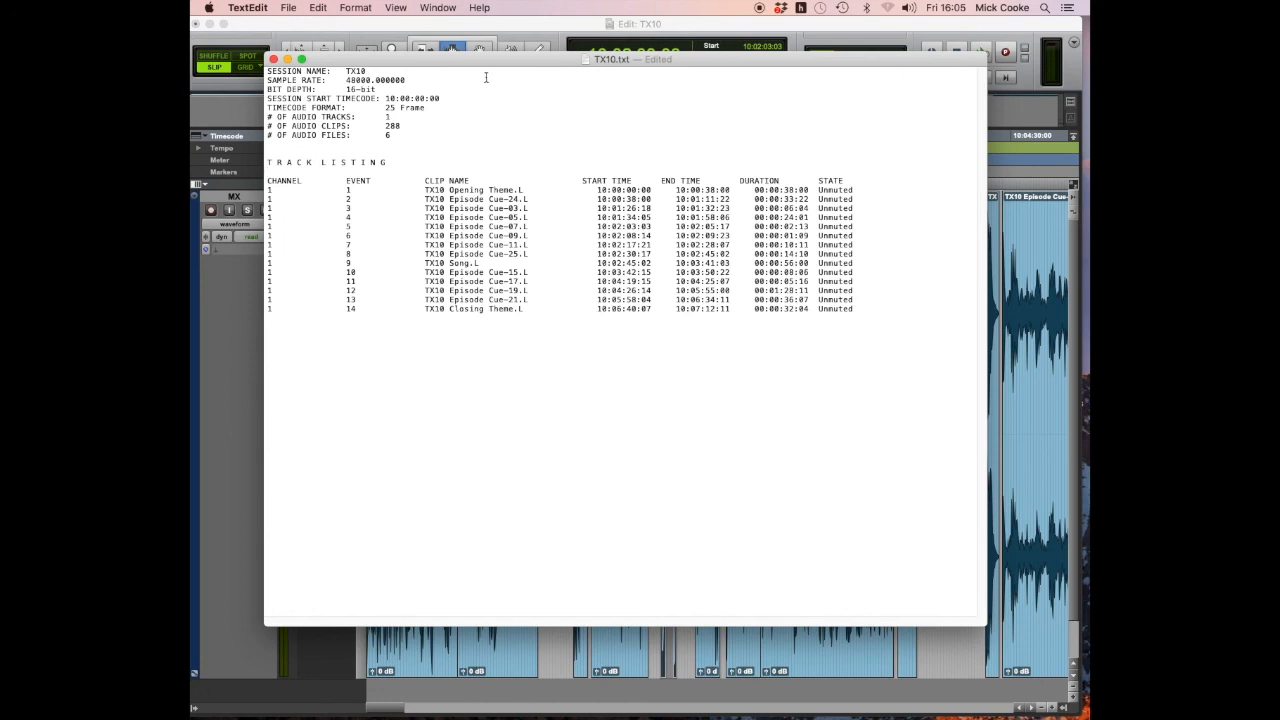
pyautogui.press('super+f')
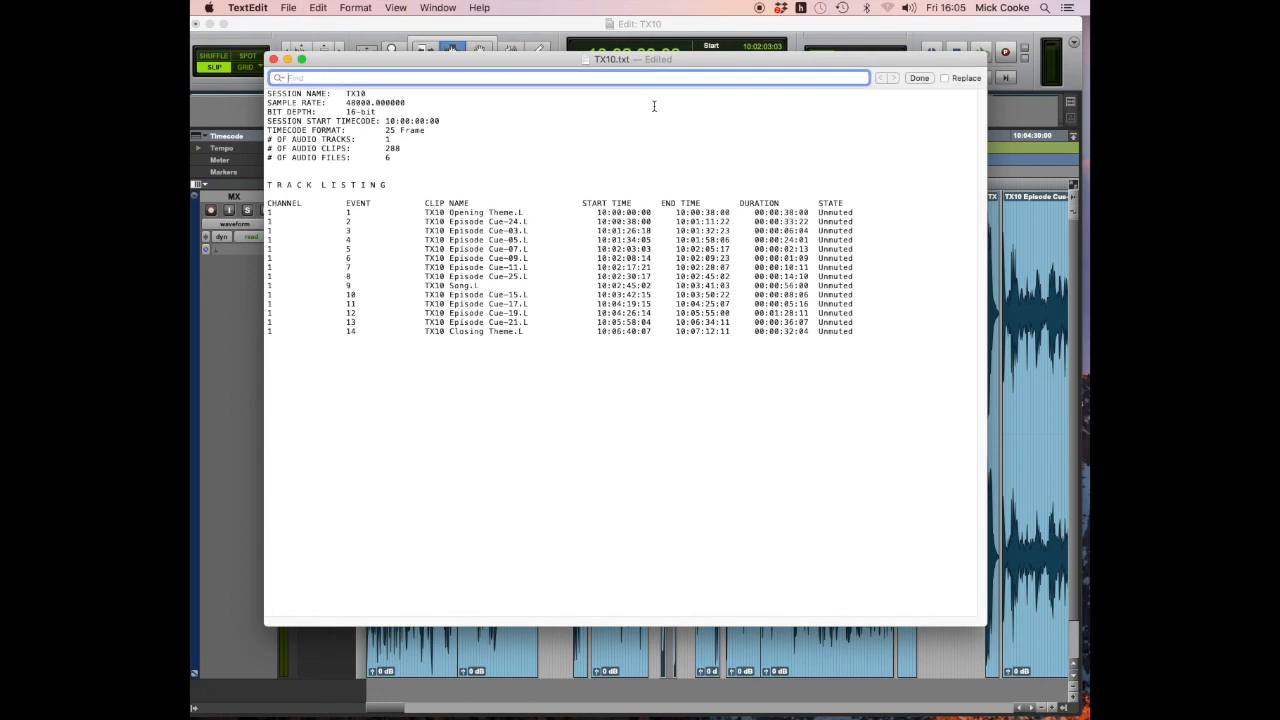
pyautogui.write('Unm')
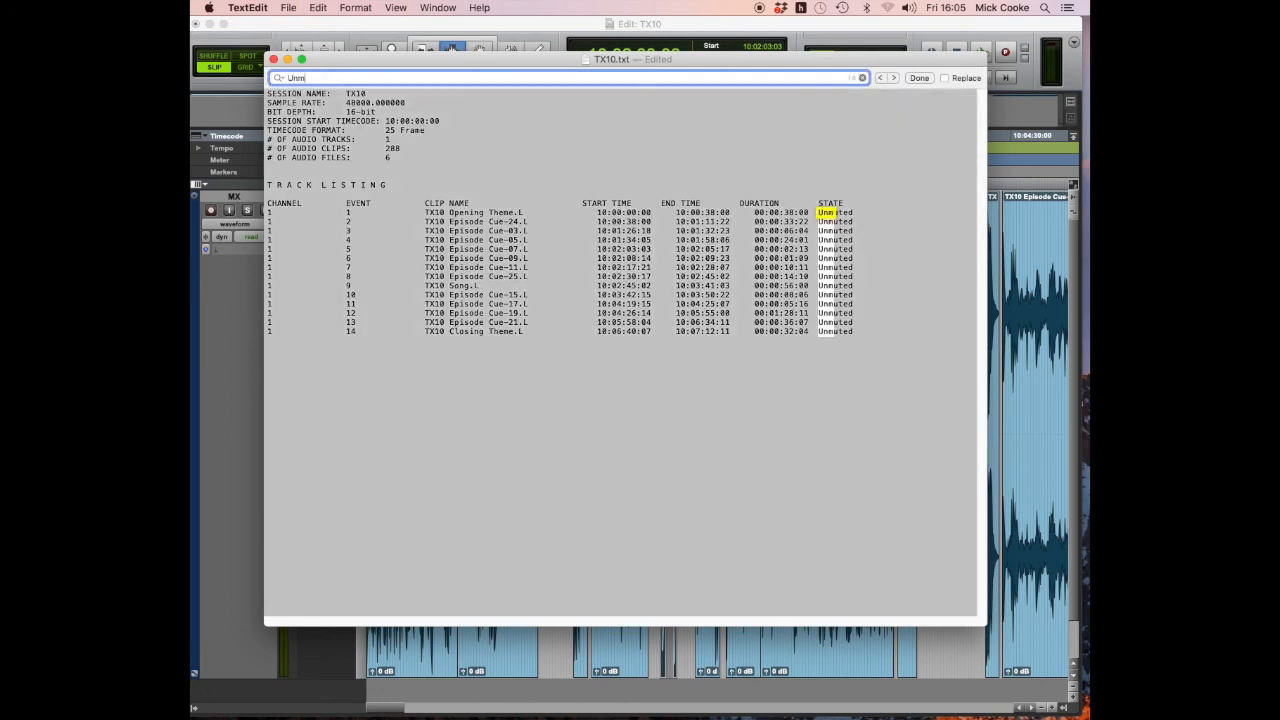
pyautogui.write('uted')
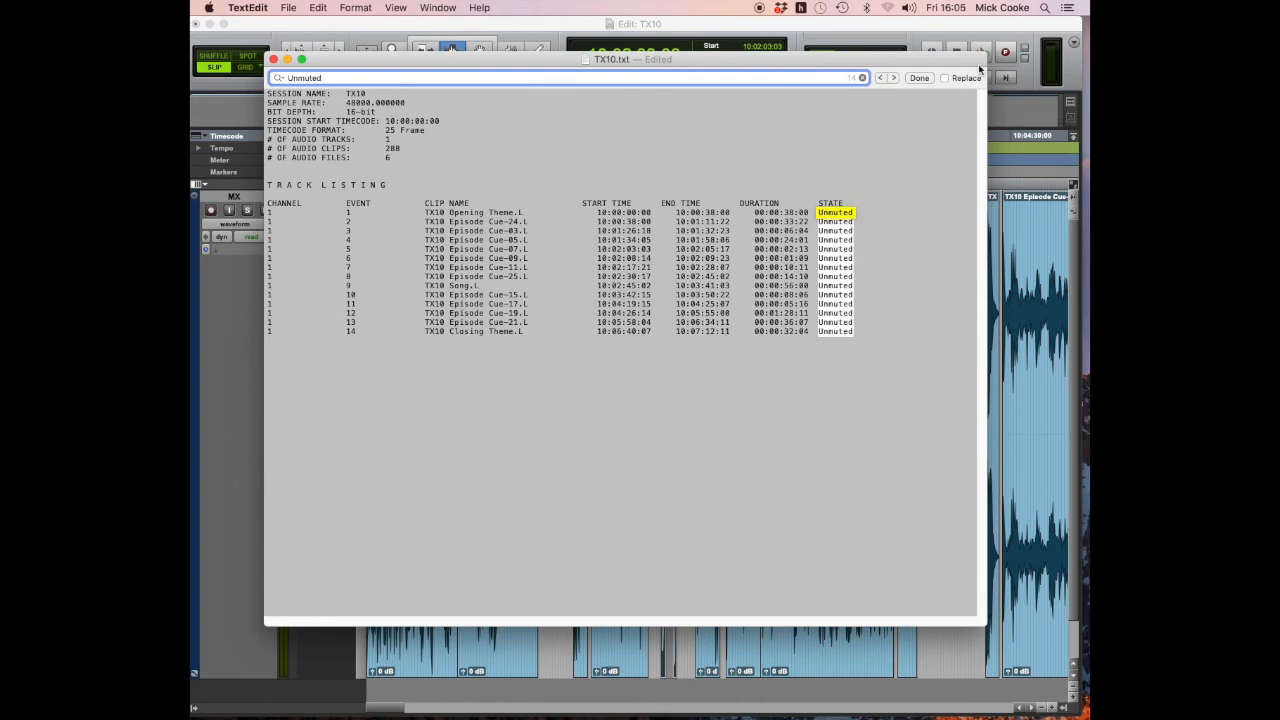
pyautogui.click(944, 78)
pyautogui.click(933, 93)
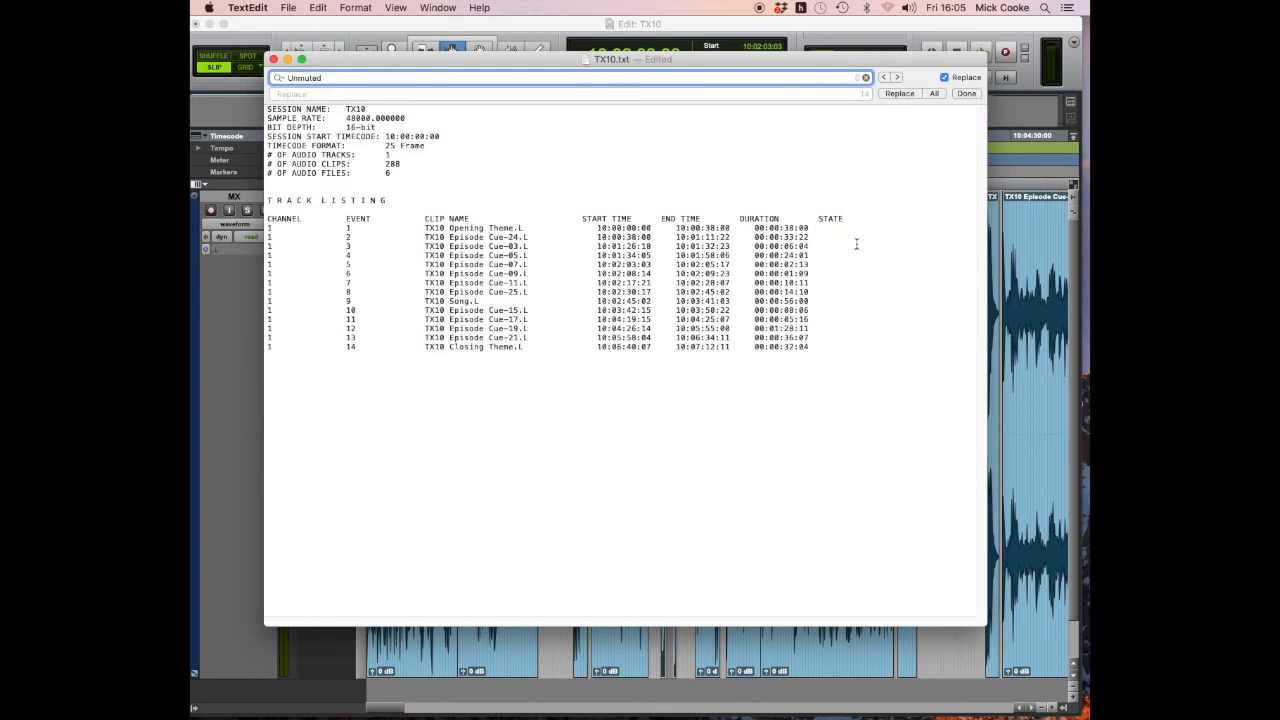
pyautogui.moveTo(819, 218); pyautogui.dragTo(848, 218)
pyautogui.press('BackSpace')
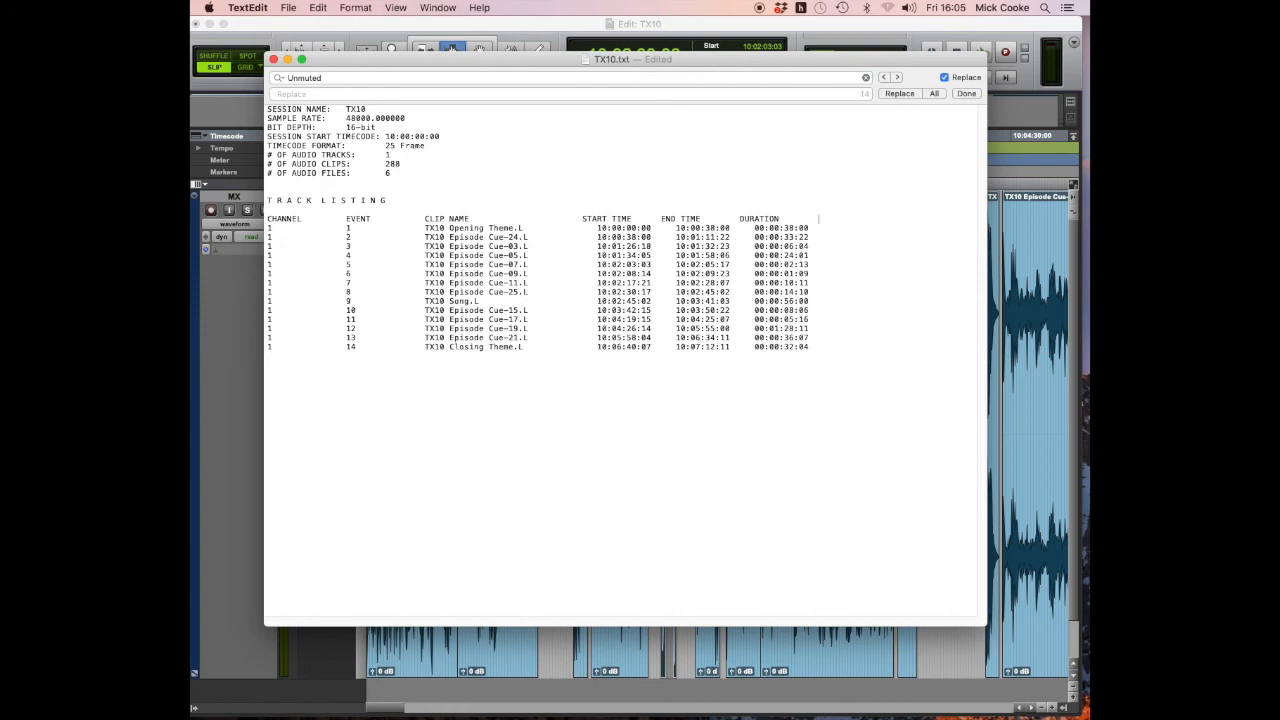
# Align the START TIME, END TIME and DURATION headings with their columns in the track listing, and save TX10.txt.
pyautogui.click(584, 219)
pyautogui.click(702, 219)
pyautogui.press('BackSpace')
pyautogui.press('BackSpace')
pyautogui.press('BackSpace')
pyautogui.press('BackSpace')
pyautogui.press('BackSpace')
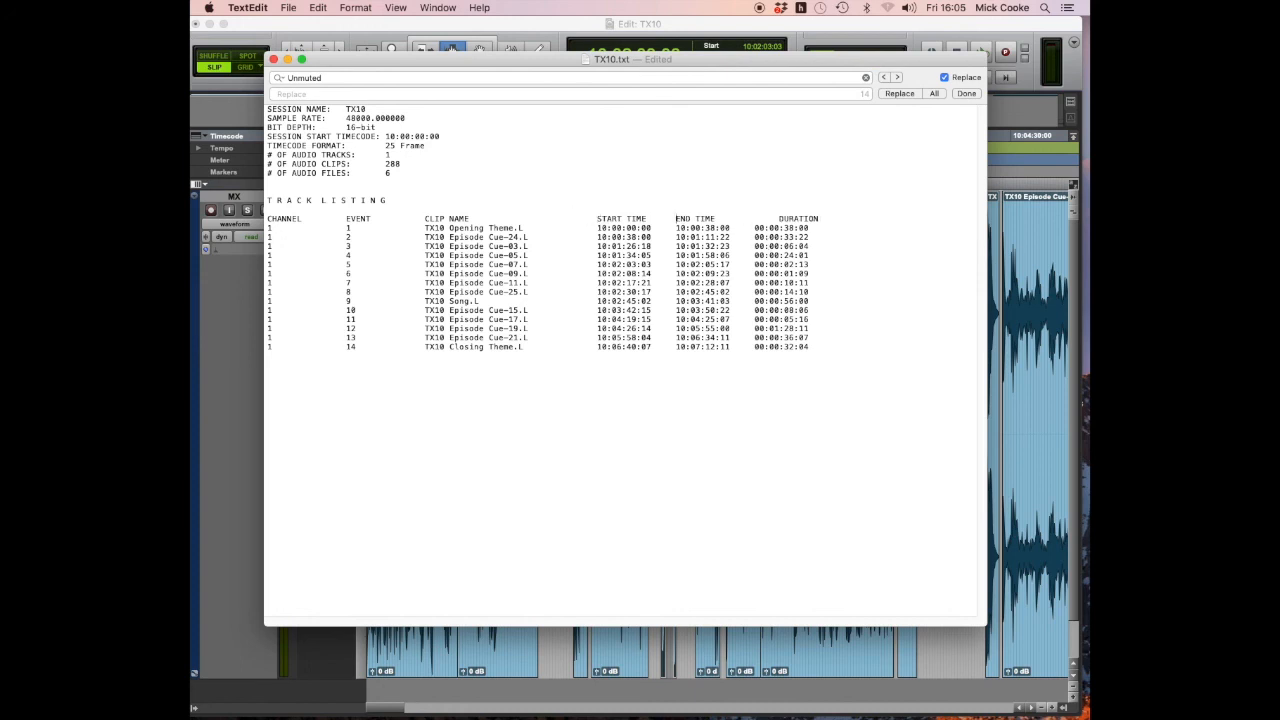
pyautogui.click(778, 218)
pyautogui.press('BackSpace')
pyautogui.press('BackSpace')
pyautogui.press('BackSpace')
pyautogui.press('BackSpace')
pyautogui.moveTo(500, 58); pyautogui.dragTo(496, 51)
pyautogui.press('super+s')
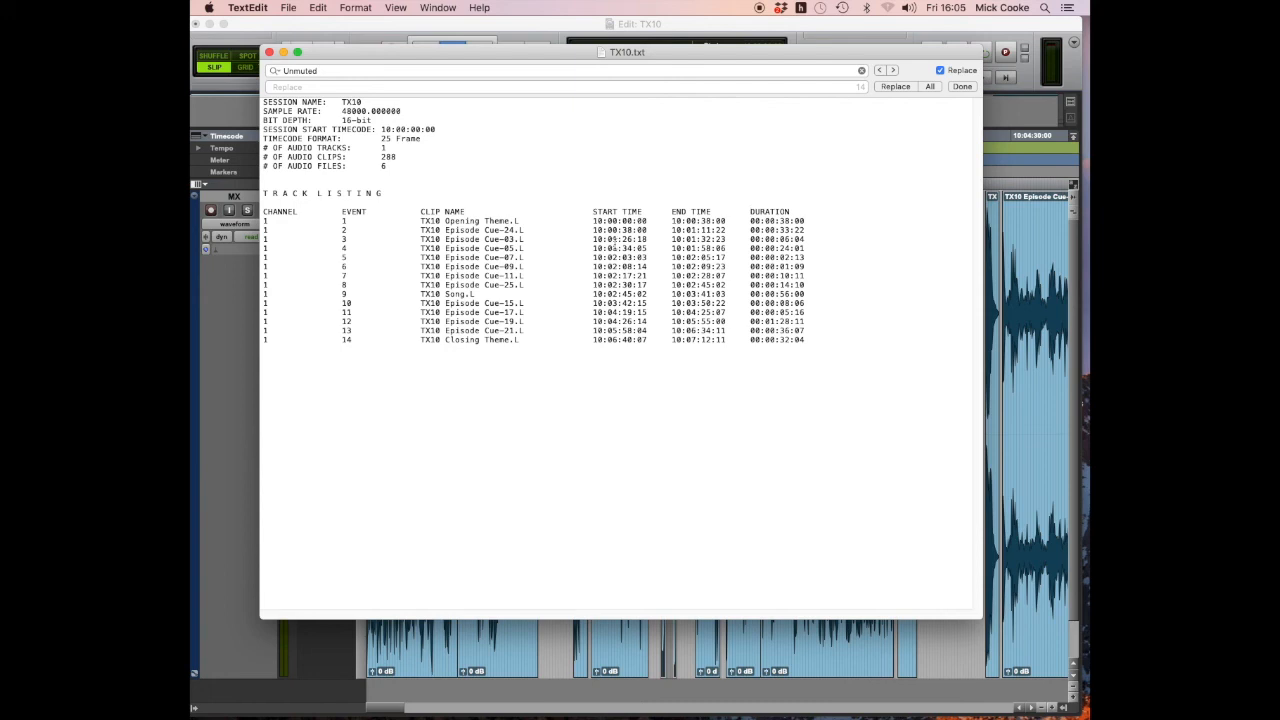
pyautogui.moveTo(677, 57); pyautogui.dragTo(663, 54)
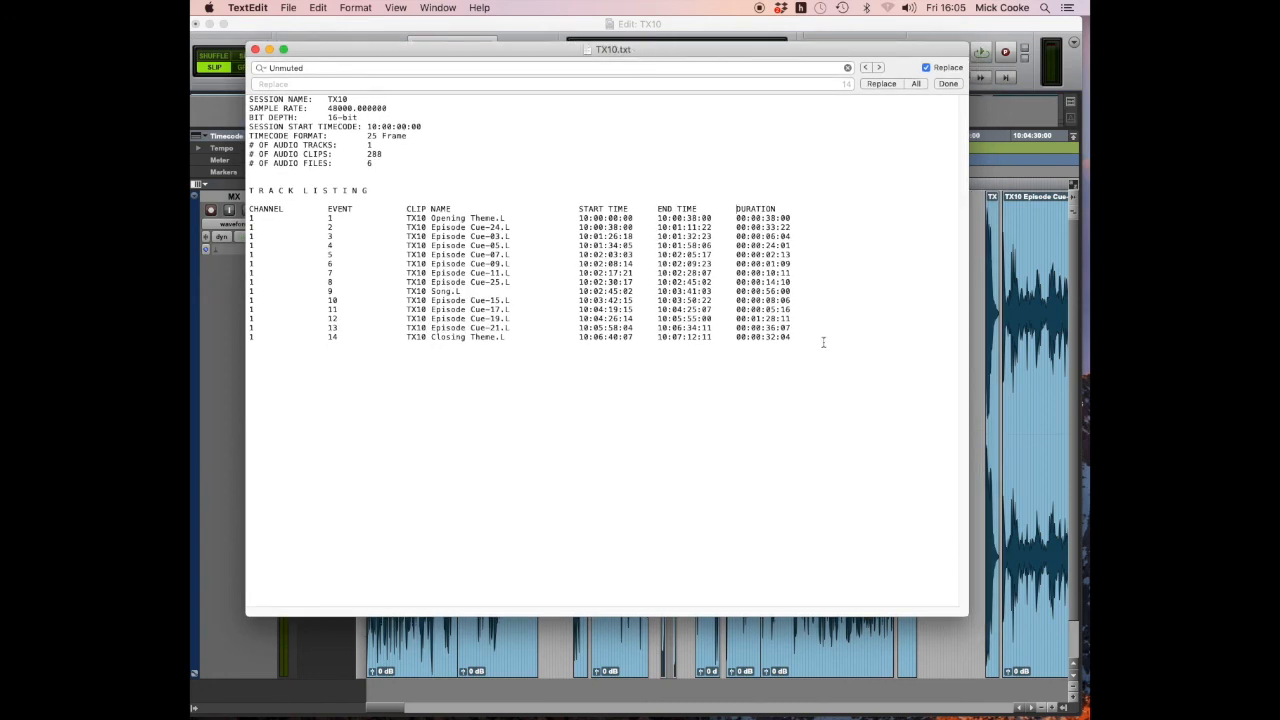
pyautogui.moveTo(684, 55); pyautogui.dragTo(672, 48)
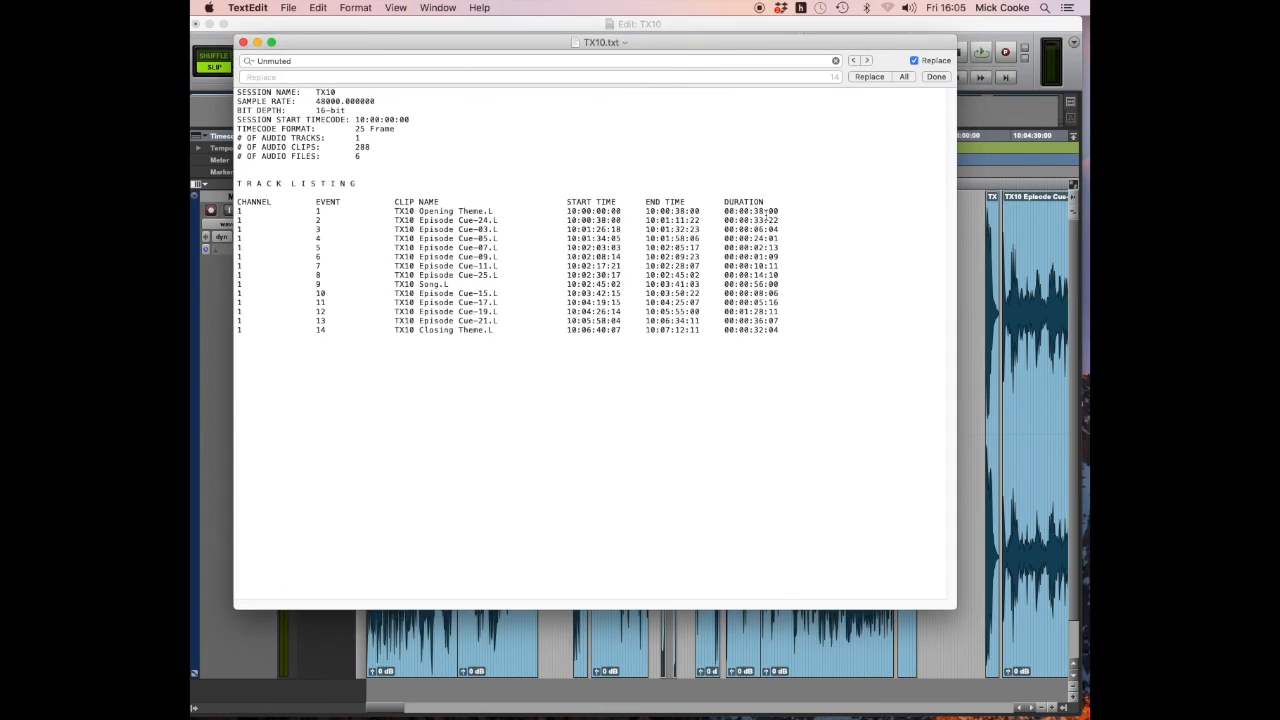